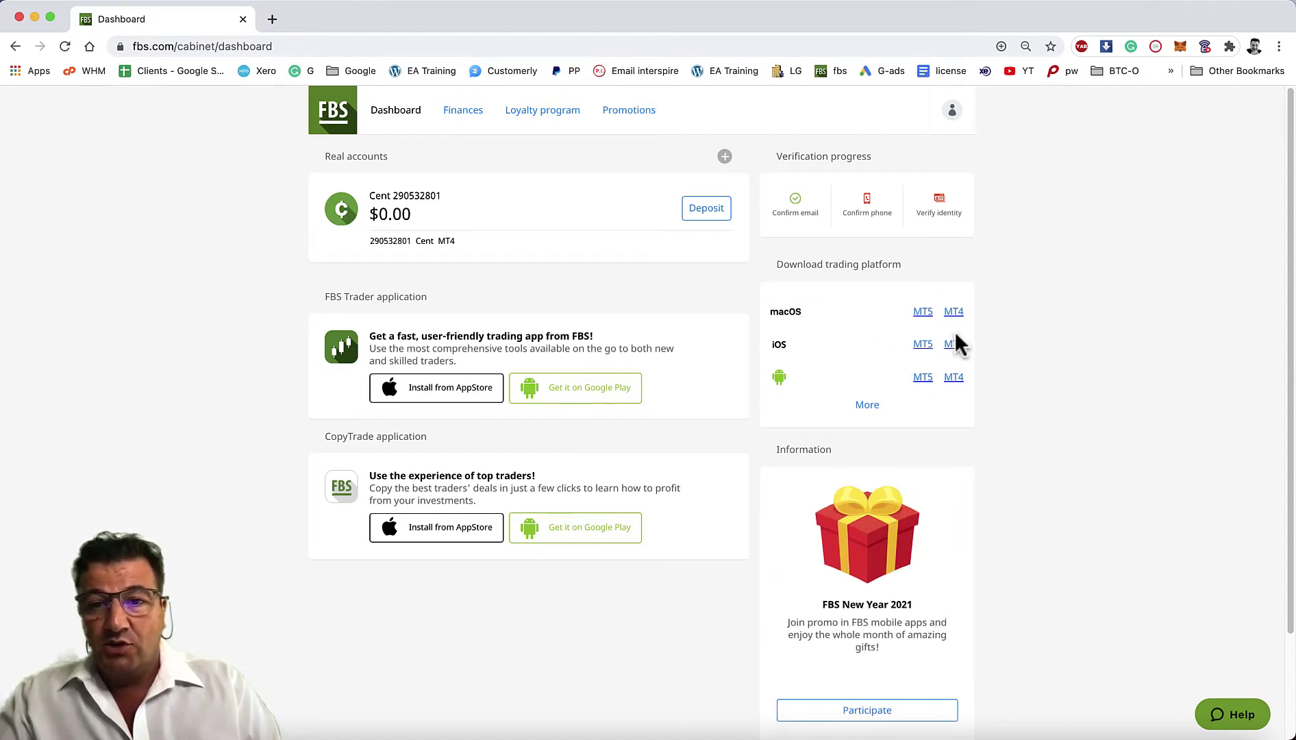
pyautogui.click(867, 405)
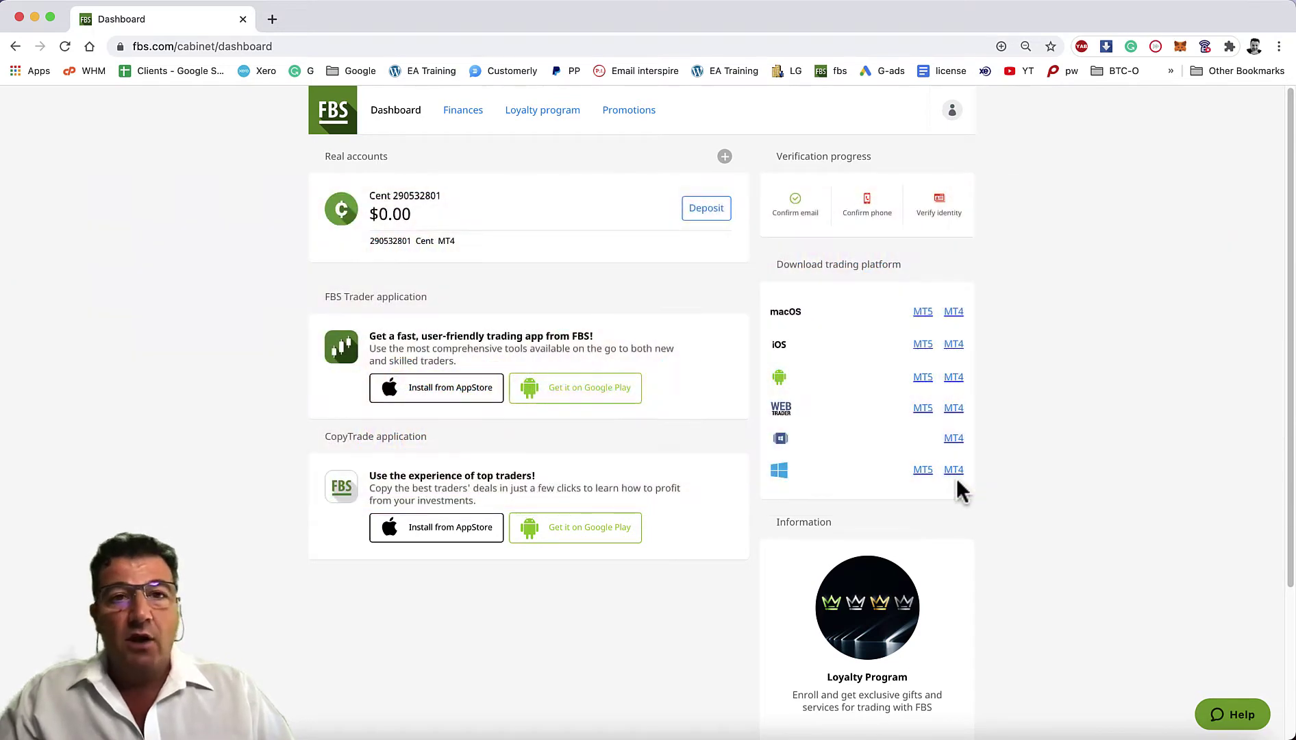
pyautogui.click(955, 472)
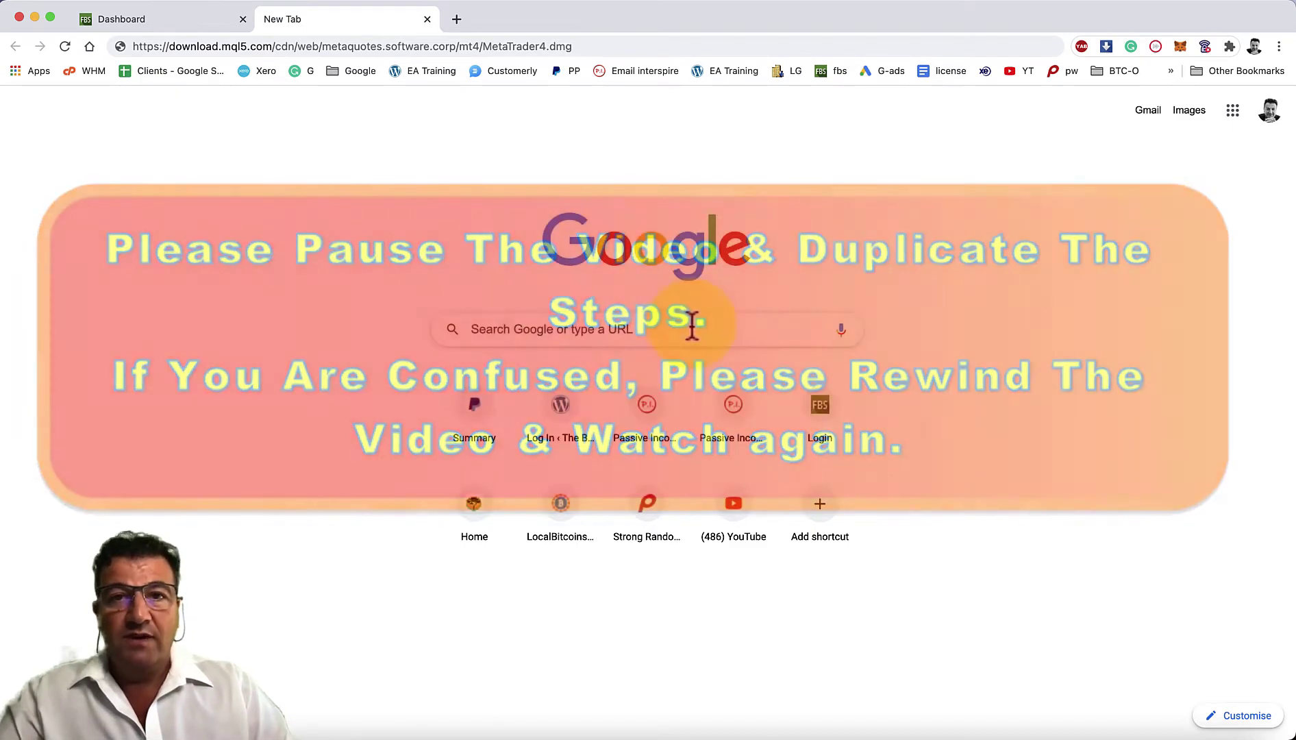
pyautogui.press('Return')
pyautogui.click(866, 299)
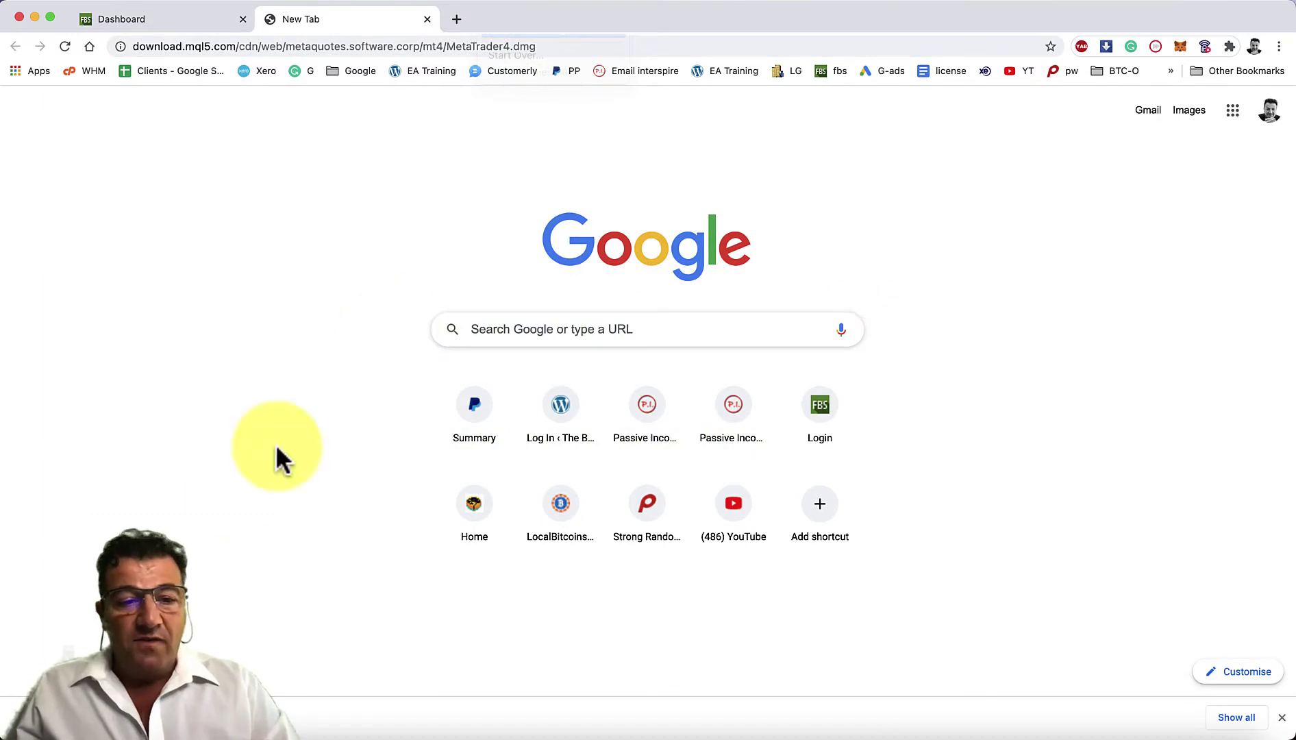
# Open MetaTrader4.dmg from the Downloads folder in Finder and copy MetaTrader 4.app into Applications
pyautogui.click(75, 717)
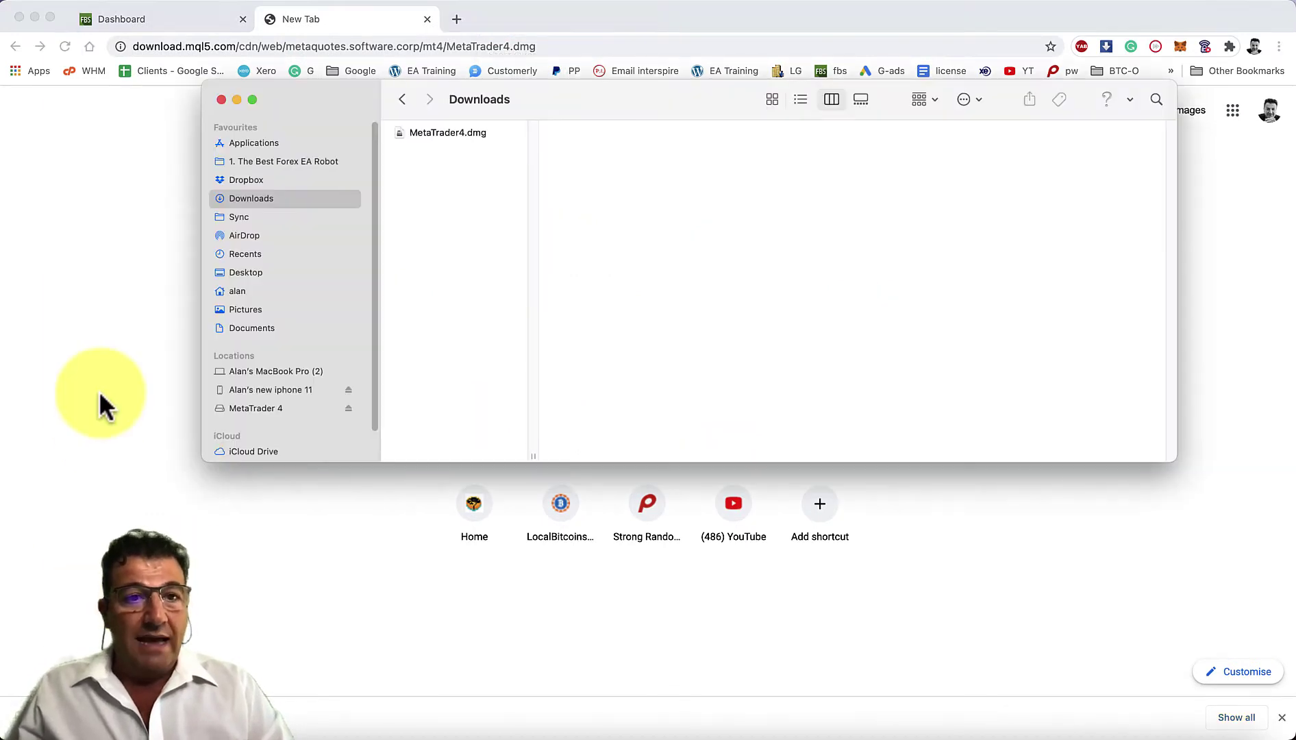
pyautogui.click(231, 180)
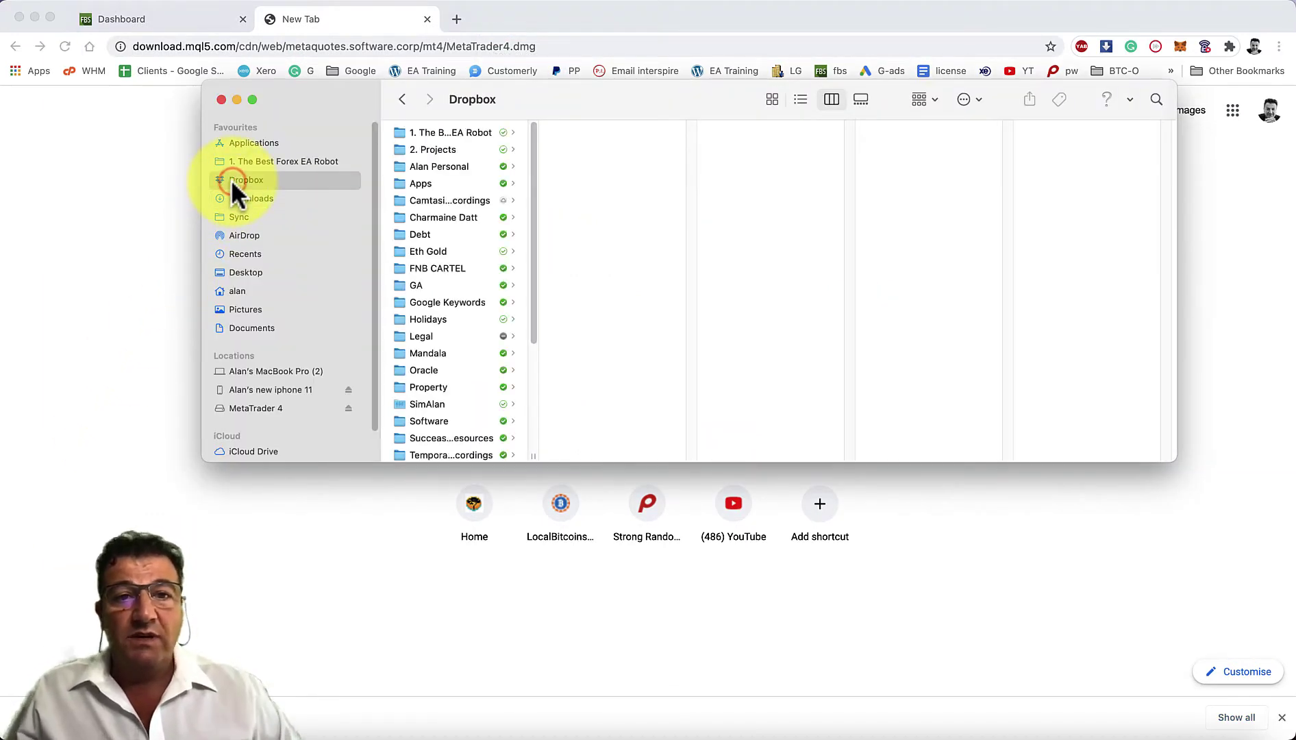
pyautogui.click(231, 198)
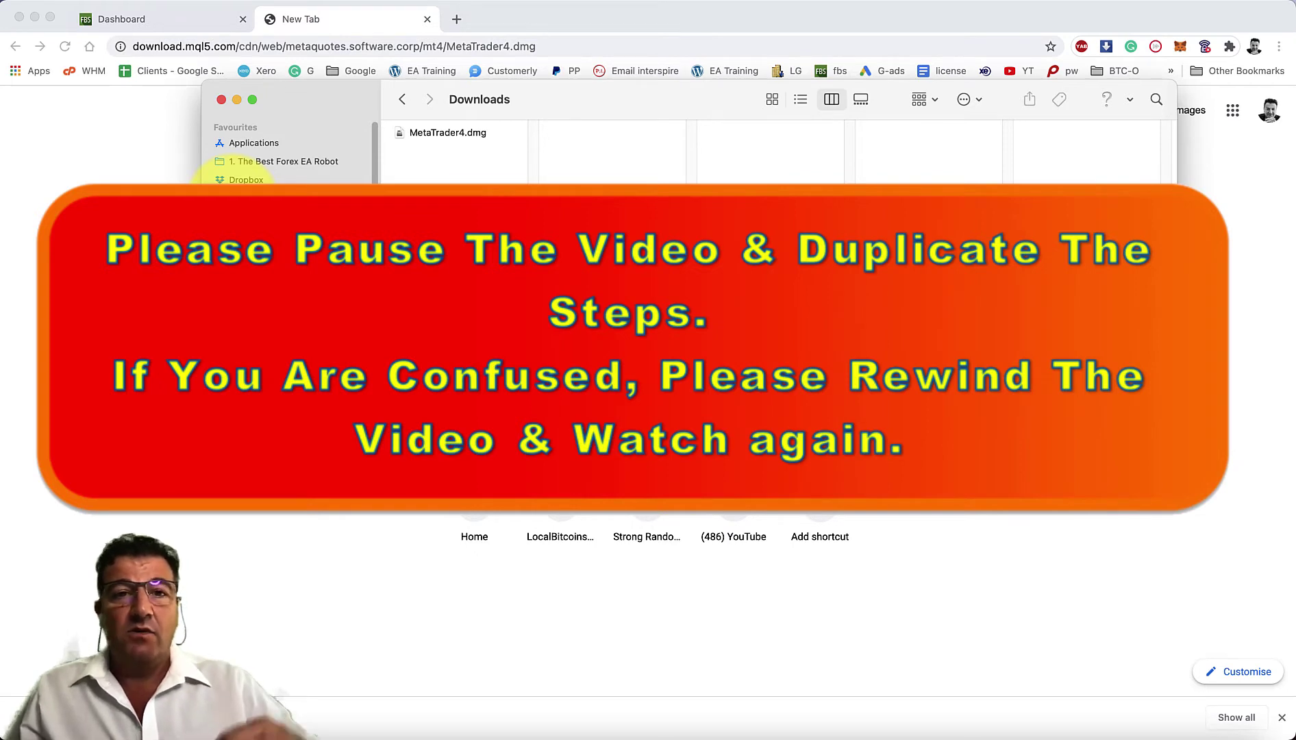
pyautogui.click(407, 133)
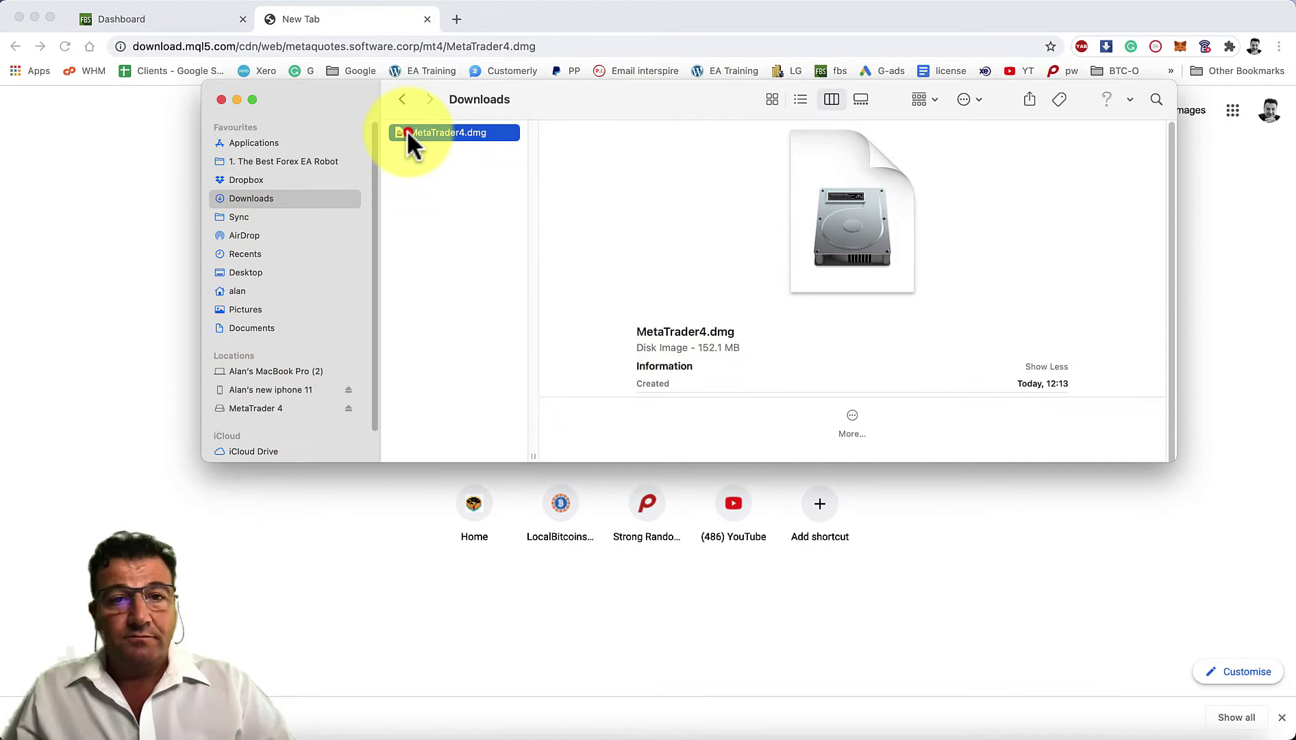
pyautogui.doubleClick(407, 132)
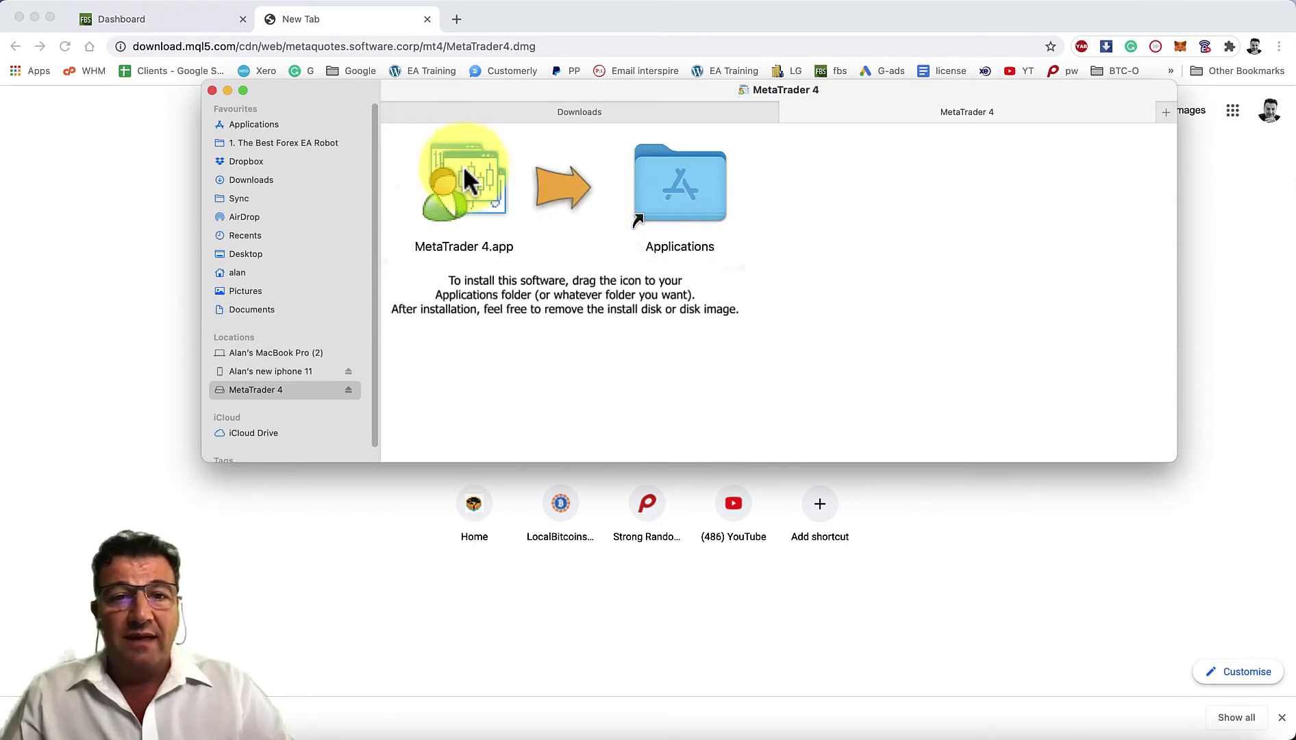
pyautogui.moveTo(466, 177); pyautogui.dragTo(678, 177)
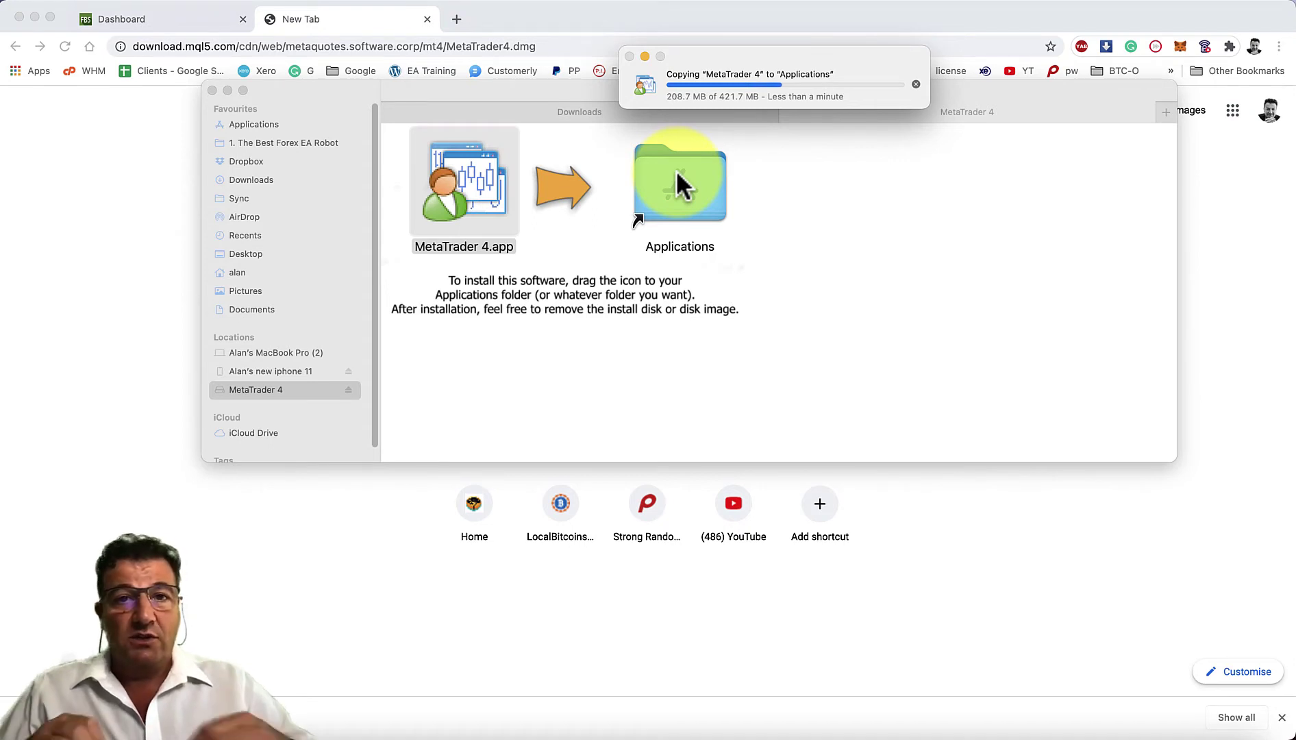
pyautogui.click(499, 8)
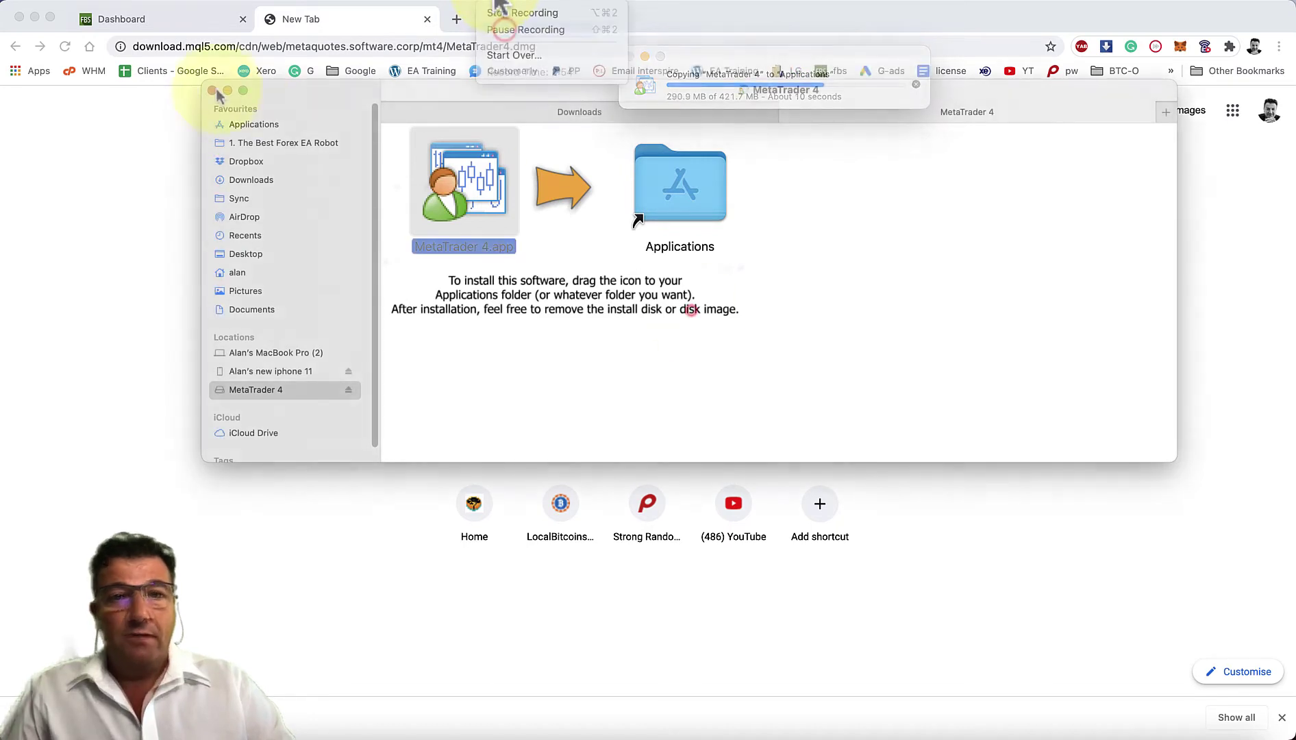
# Find MetaTrader 4.app in the Applications folder and launch it
pyautogui.click(252, 125)
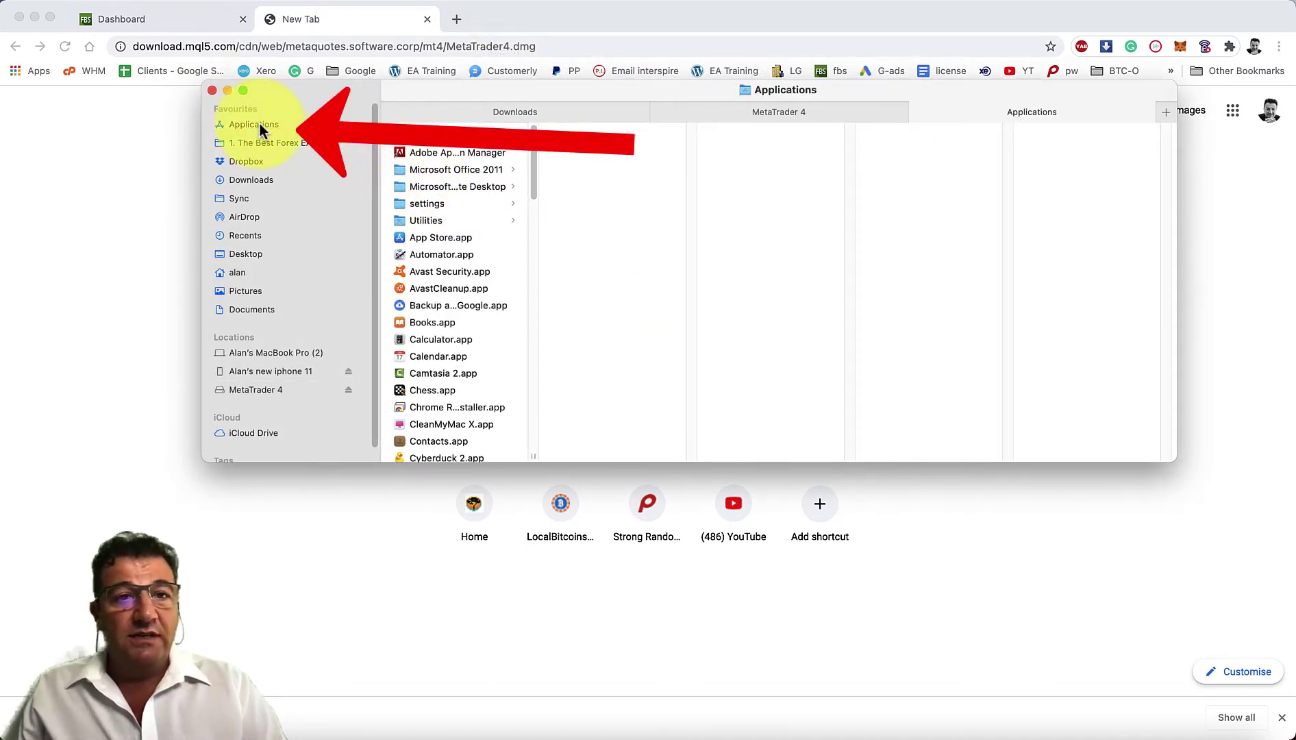
pyautogui.scroll(-10, 441, 205)
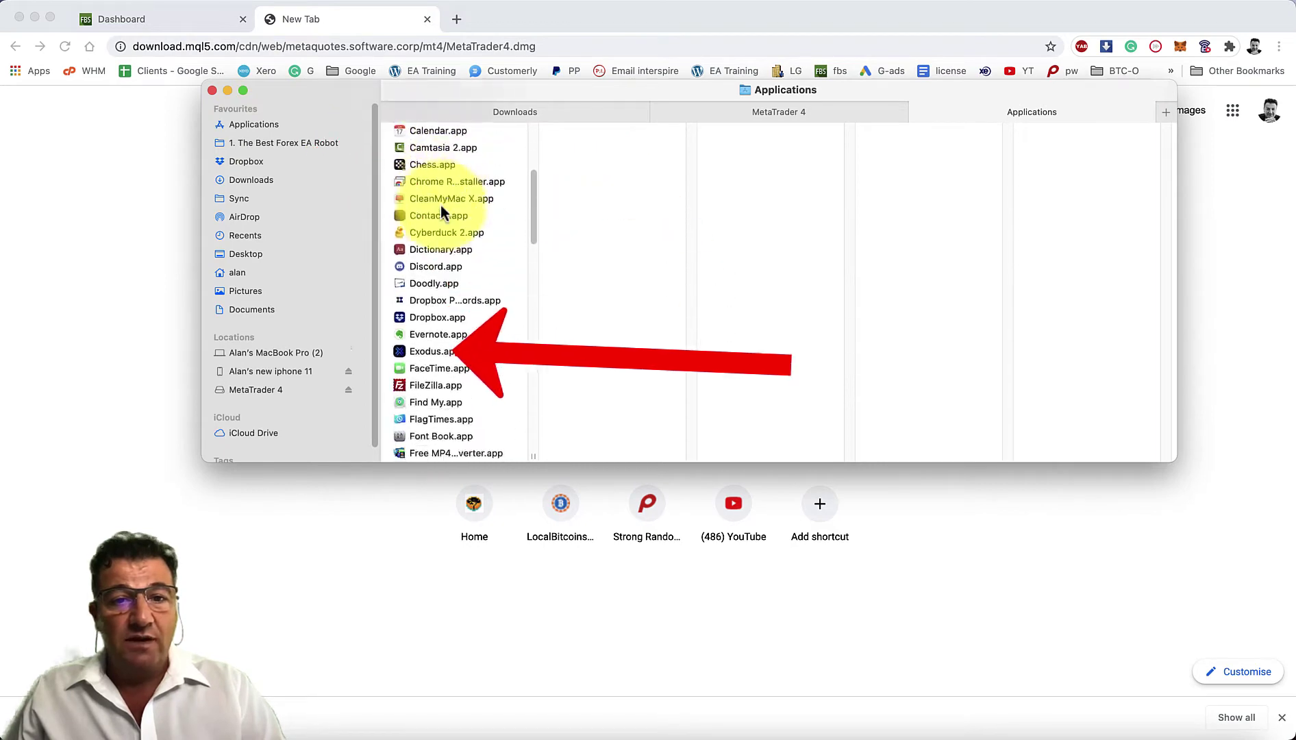
pyautogui.scroll(-2, 441, 205)
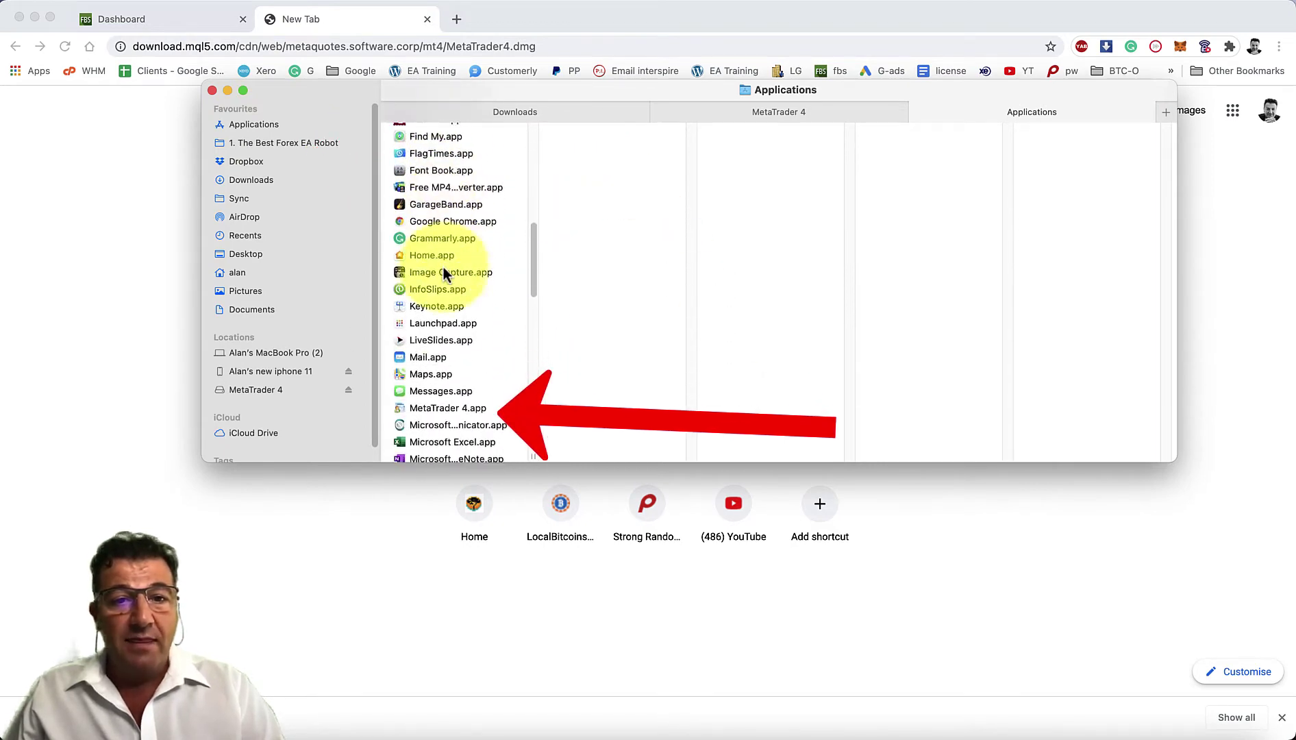
pyautogui.click(437, 408)
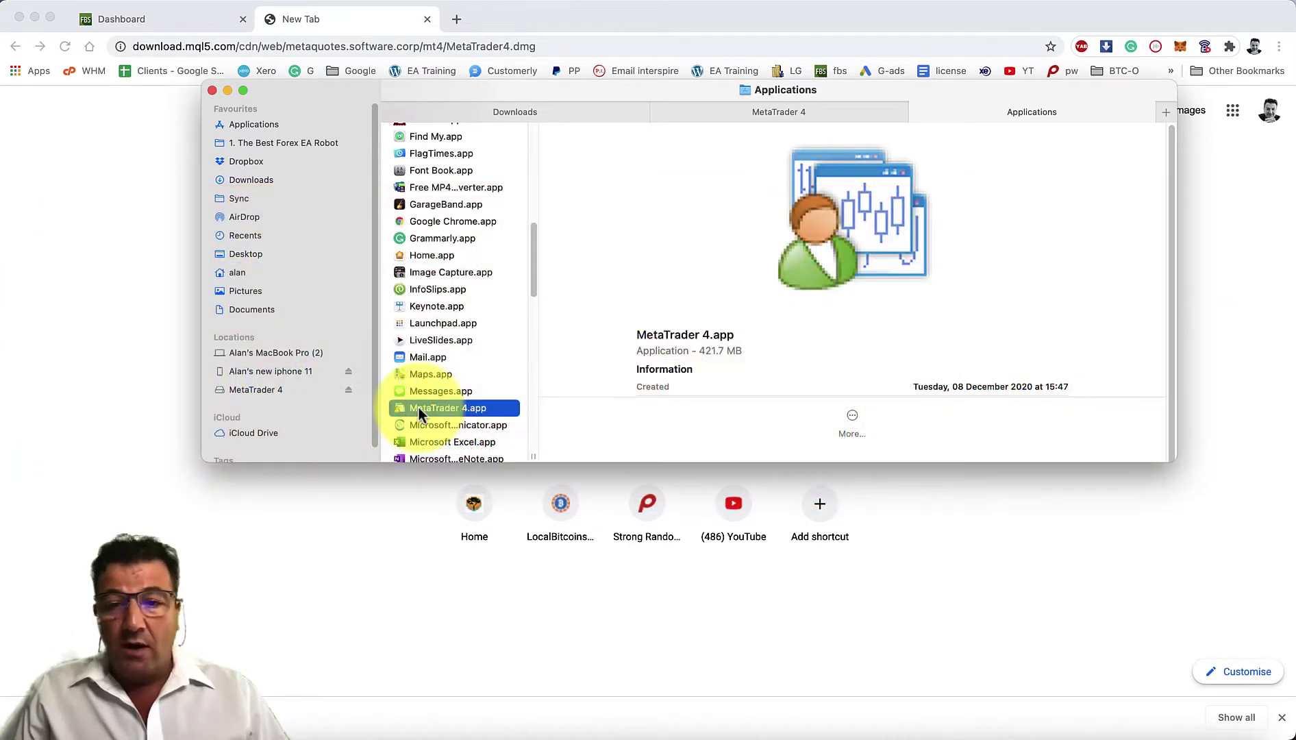
pyautogui.doubleClick(420, 409)
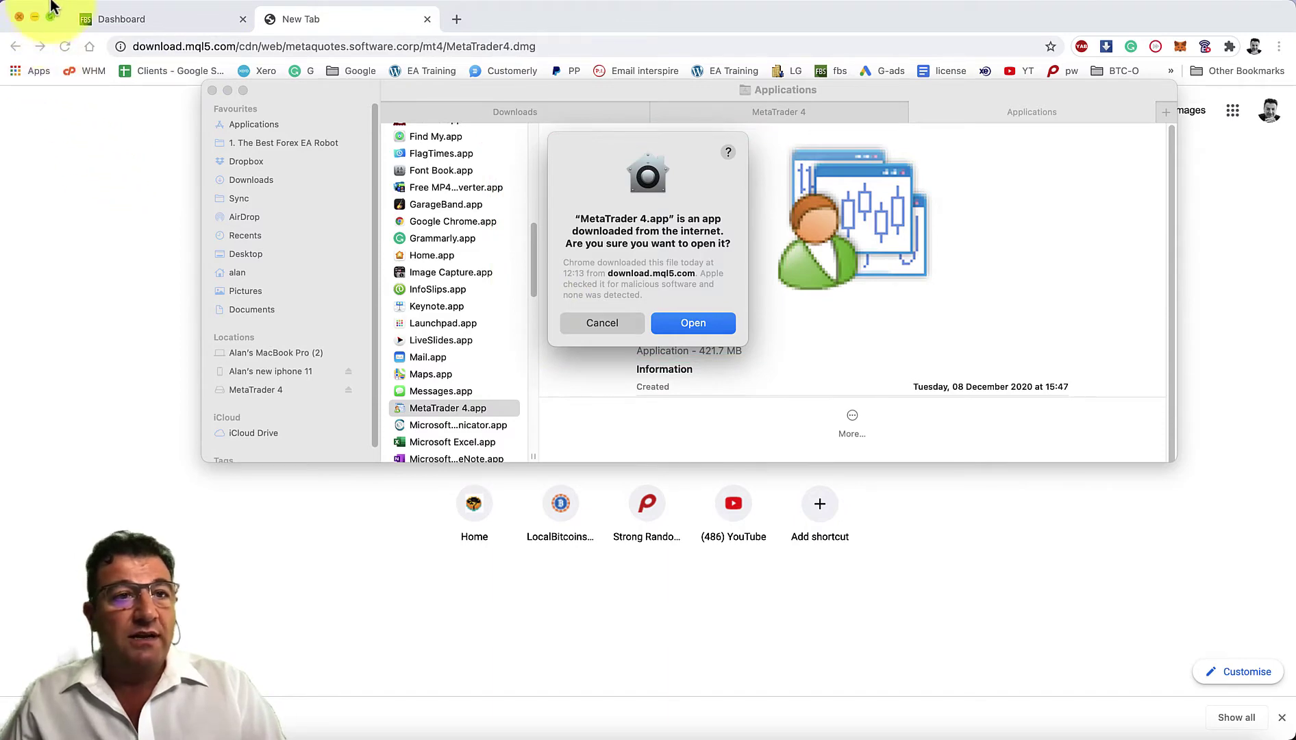
# Open System Preferences and approve opening the downloaded MetaTrader 4.app in the security prompt
pyautogui.click(25, 3)
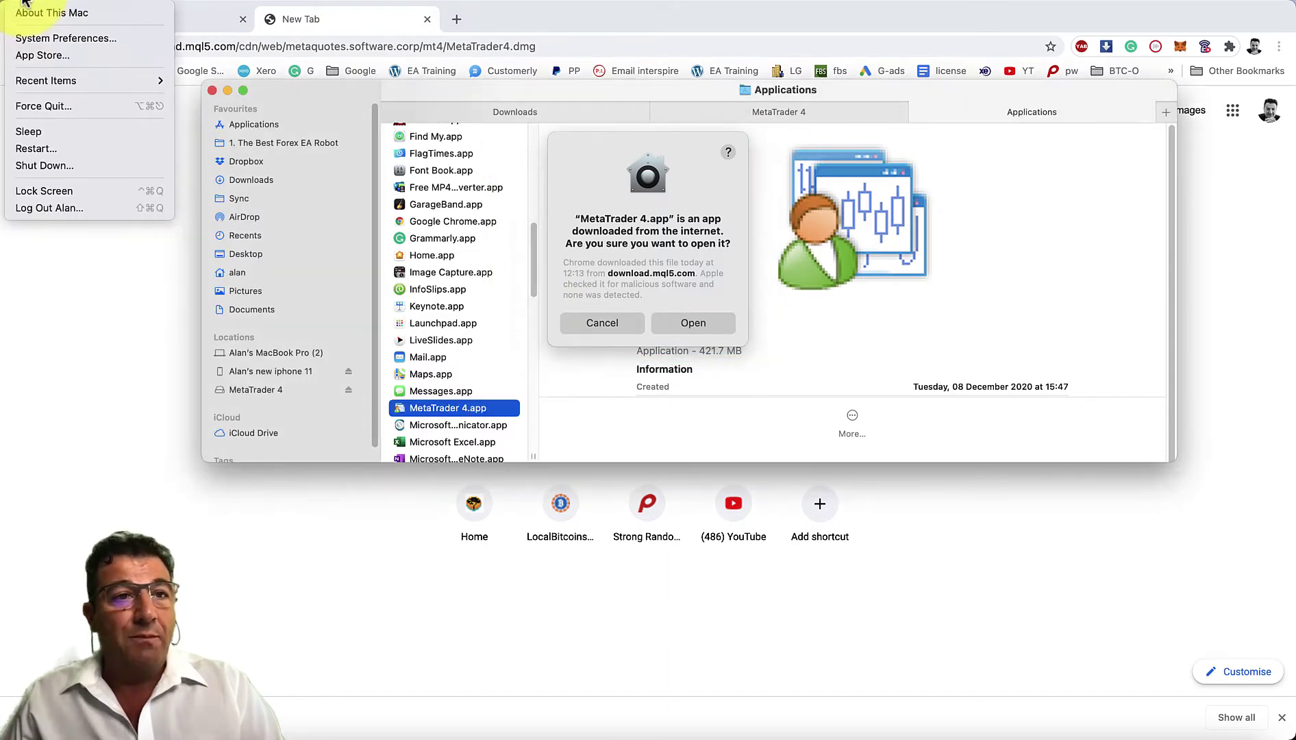
pyautogui.click(34, 38)
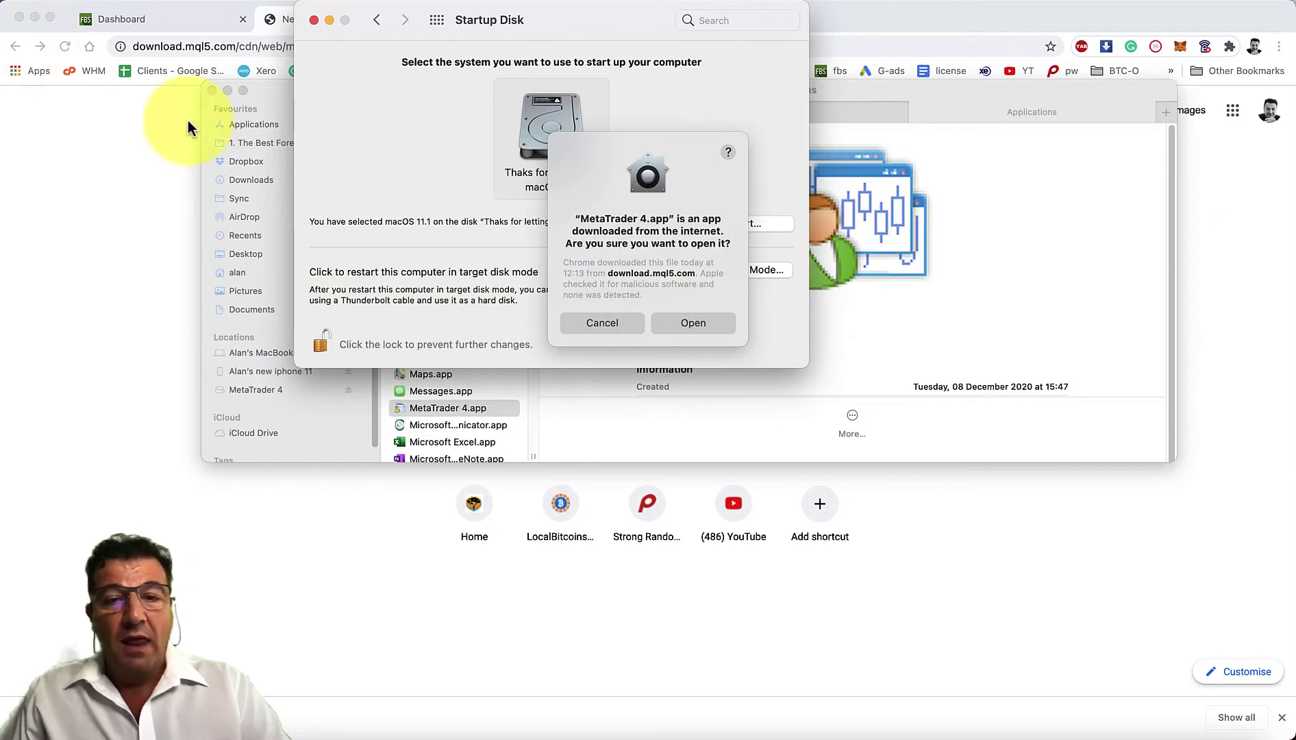
pyautogui.click(686, 330)
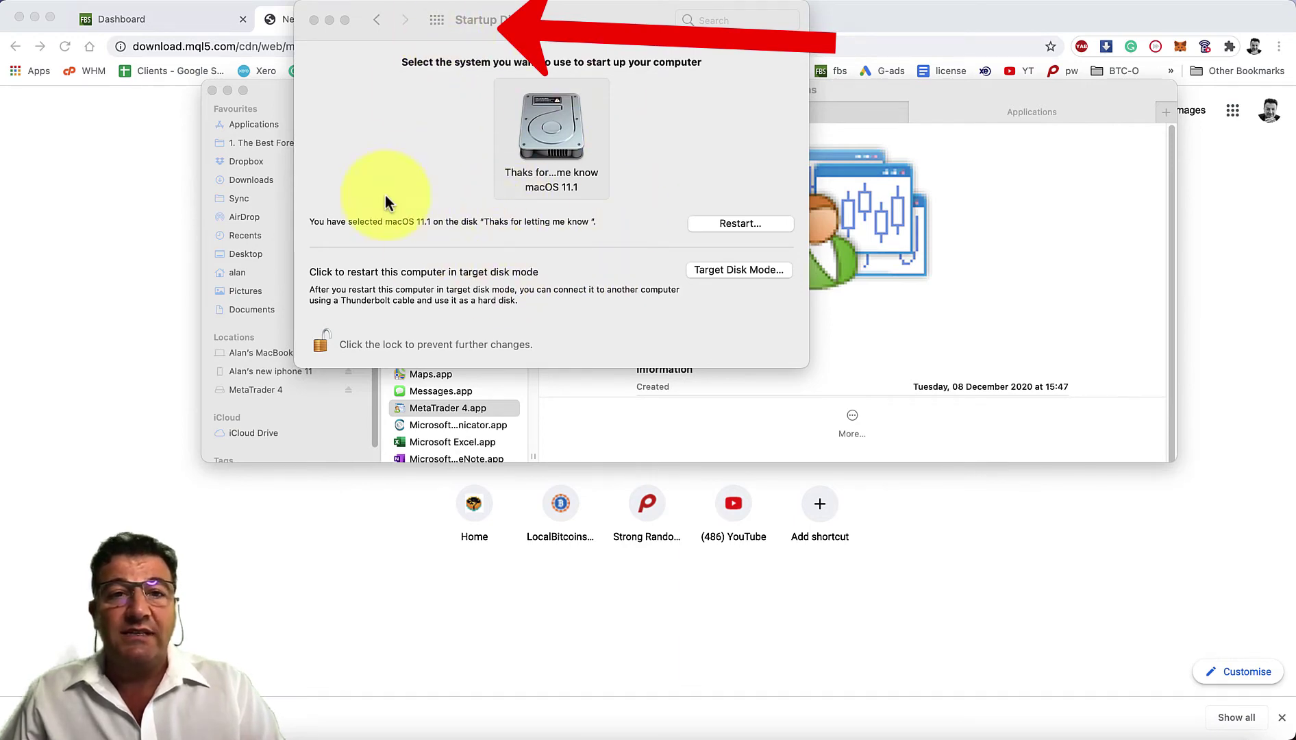
# Unlock the General settings of Security & Privacy in System Preferences for changes and close the window
pyautogui.click(437, 23)
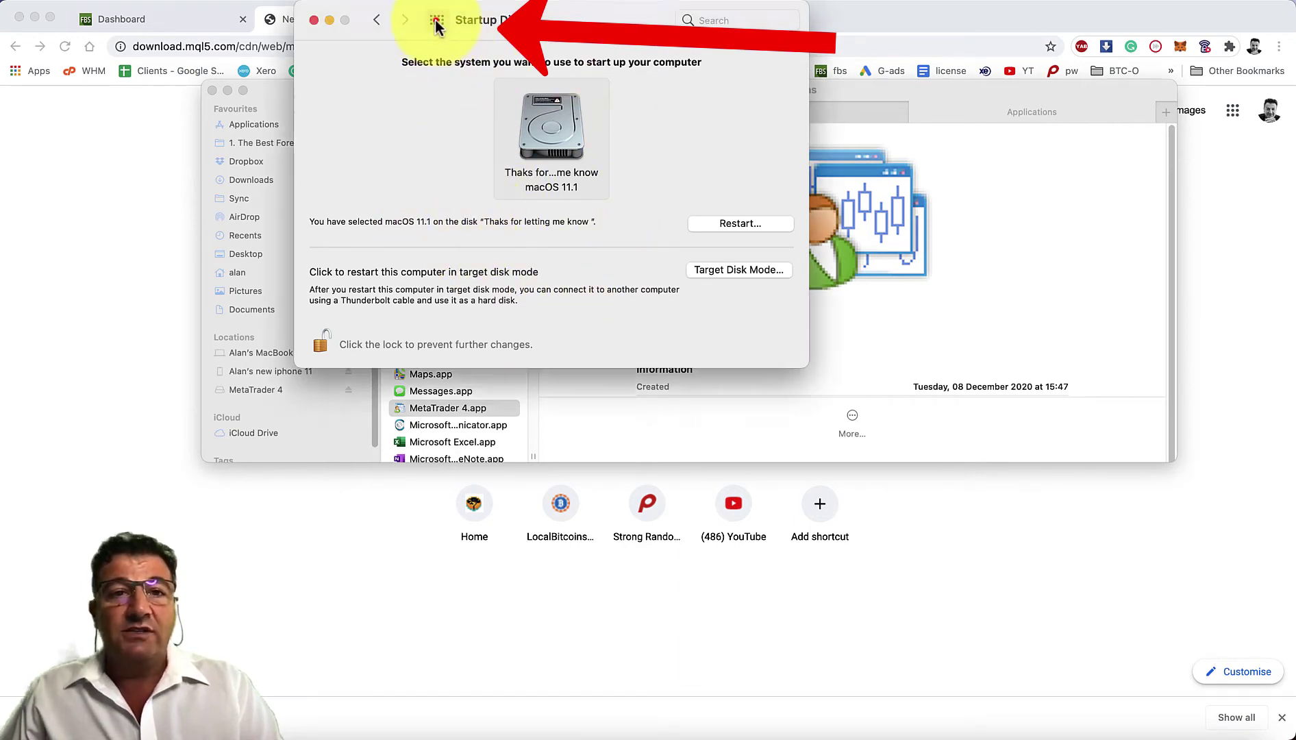
pyautogui.click(438, 21)
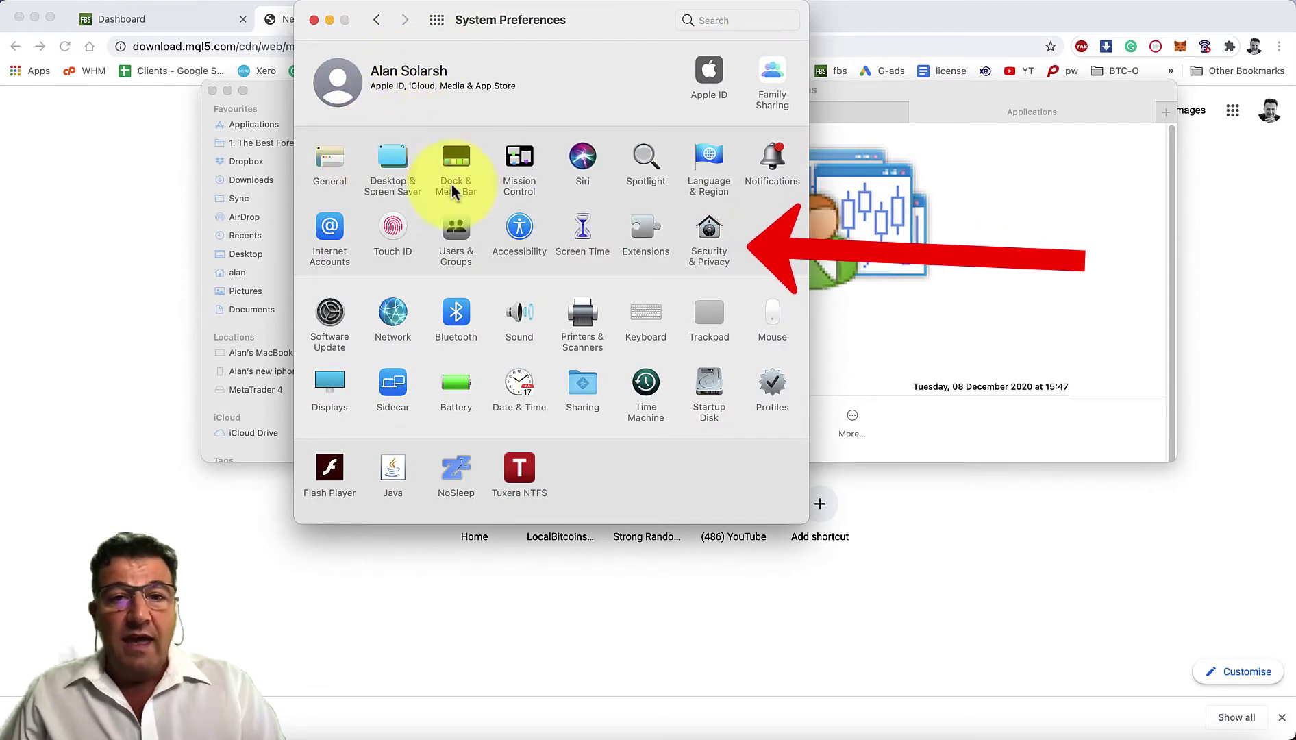
pyautogui.click(704, 254)
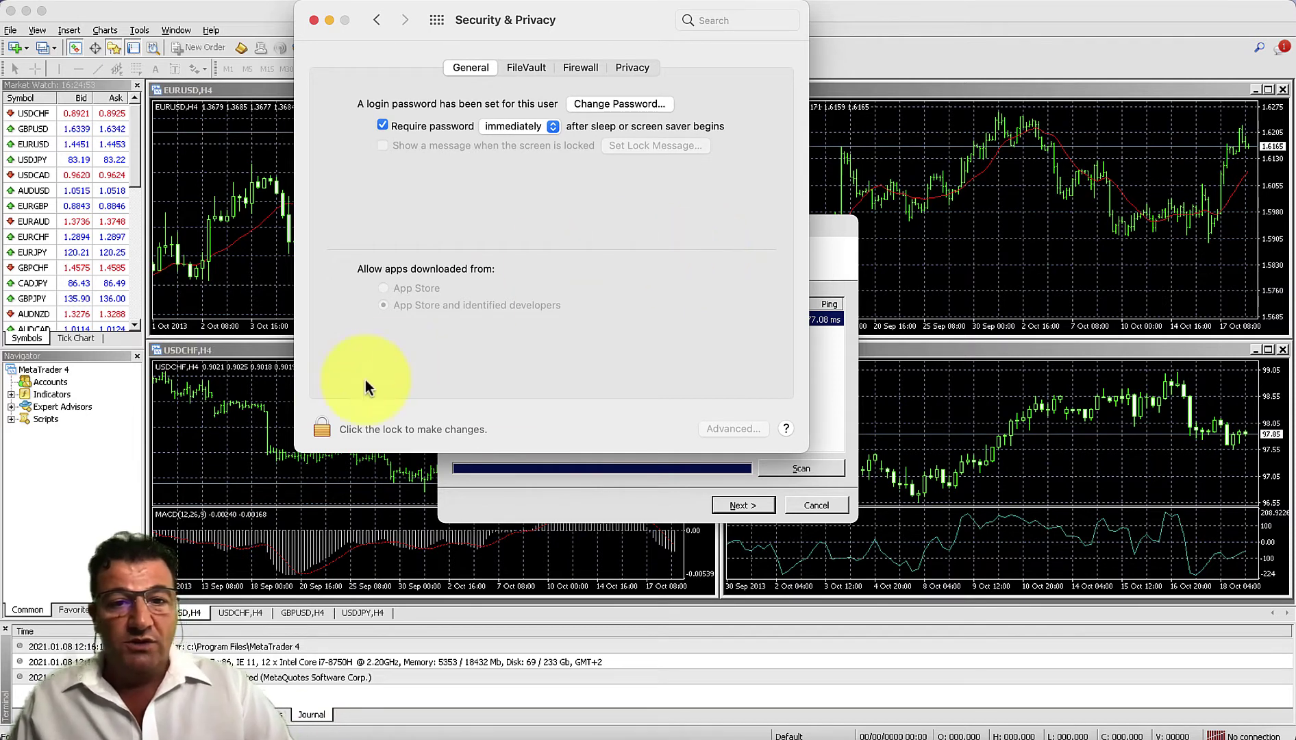
pyautogui.click(322, 430)
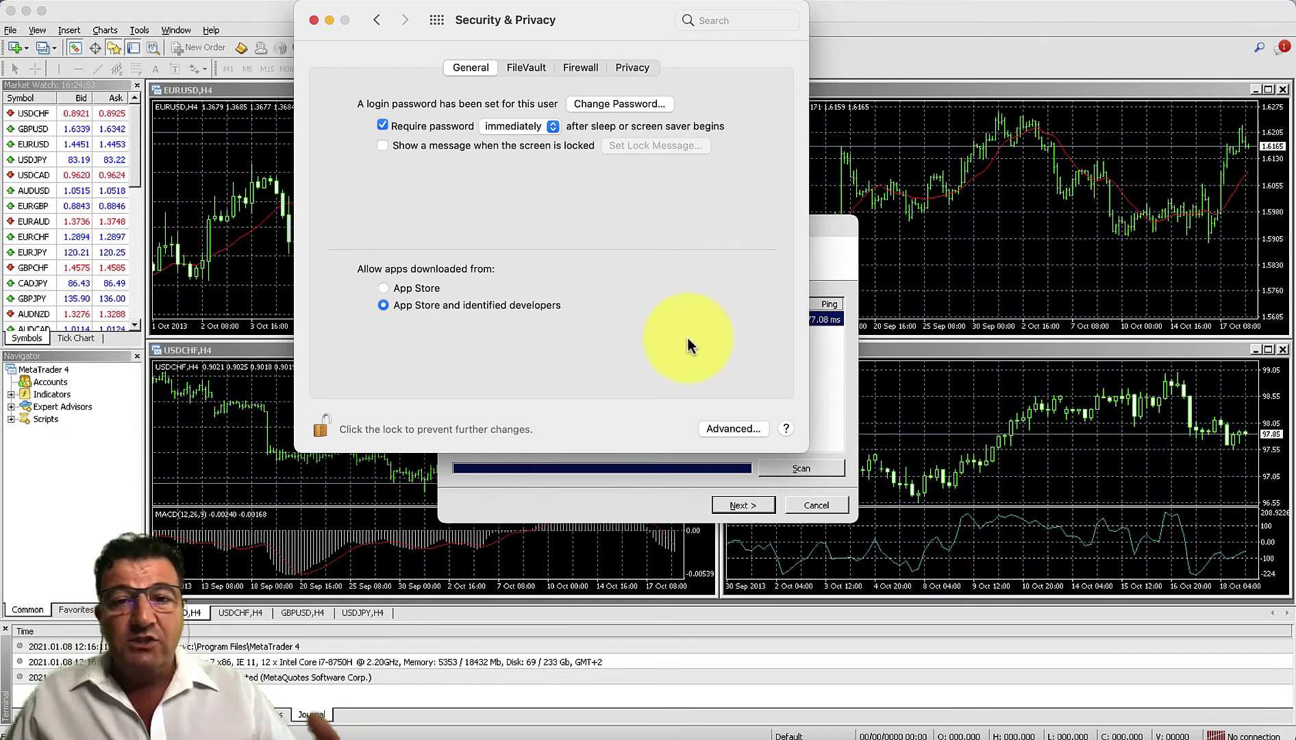
pyautogui.click(314, 21)
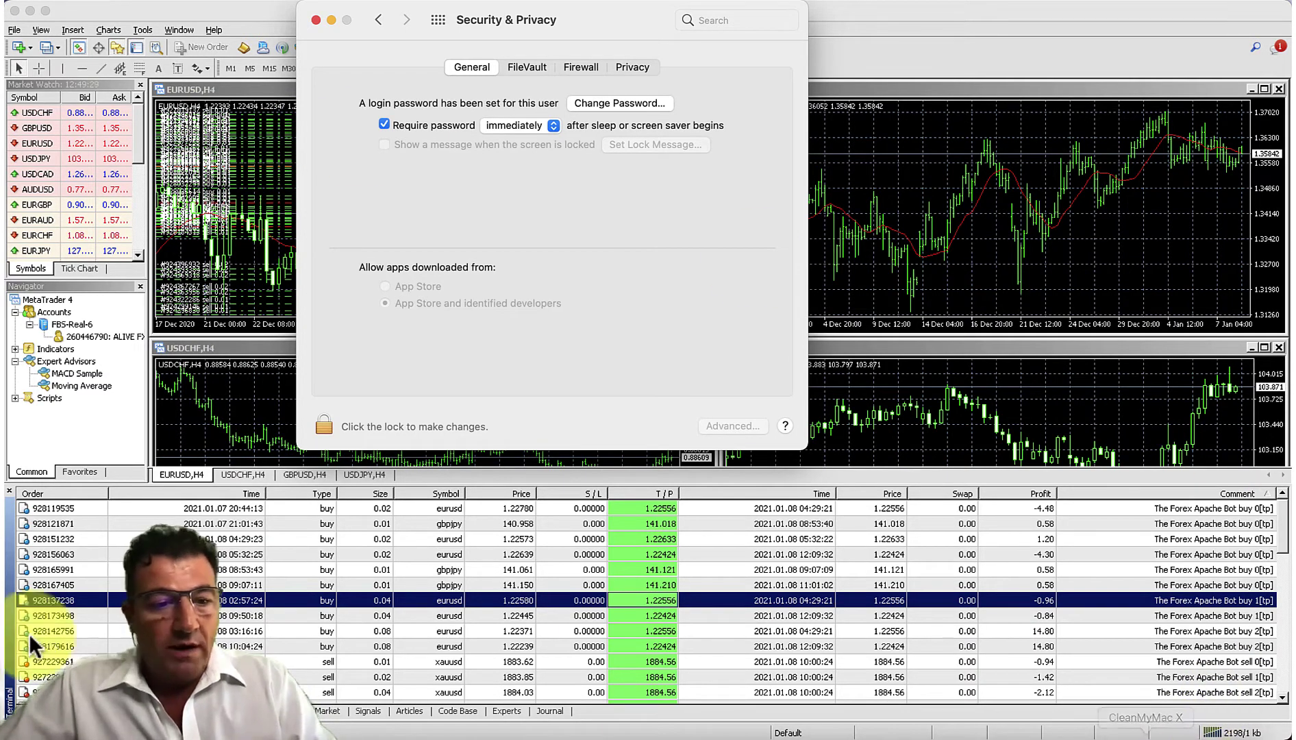
# Switch back to Finder and launch MetaTrader 4.app from the Applications folder again
pyautogui.press('super+Tab')
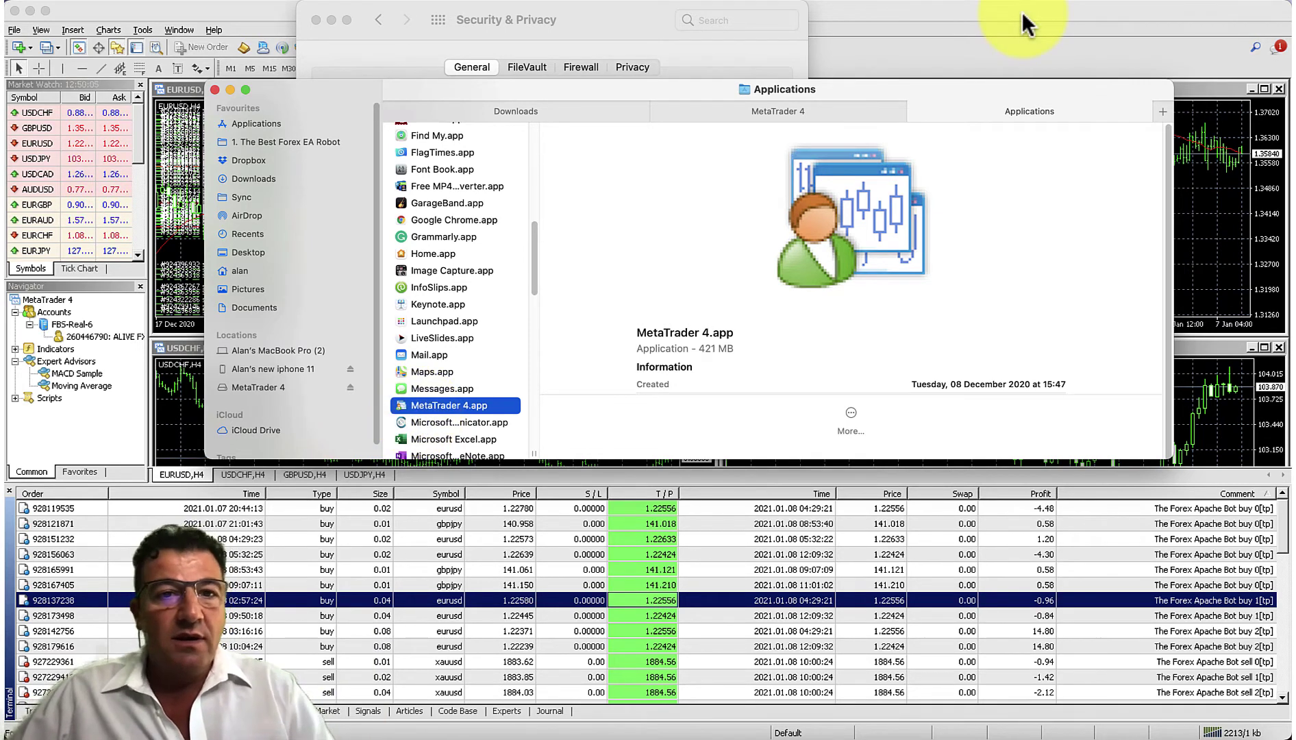
pyautogui.doubleClick(421, 406)
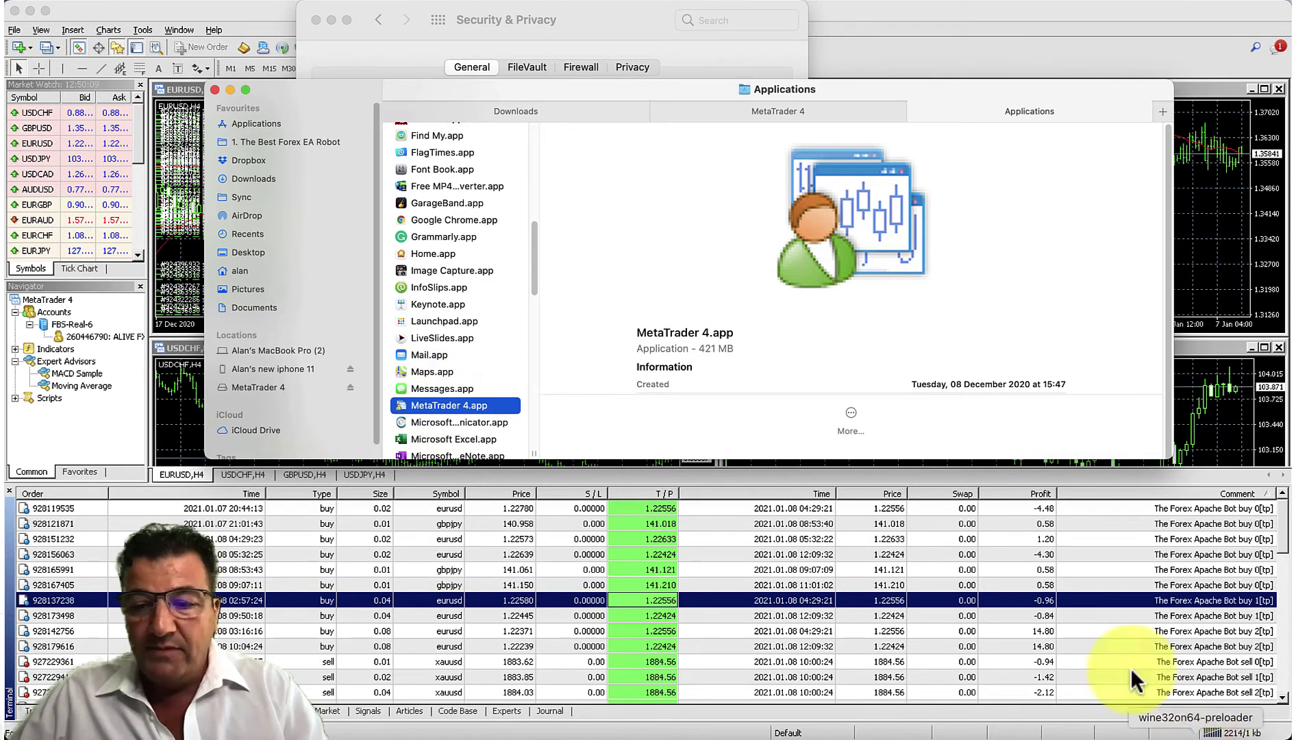
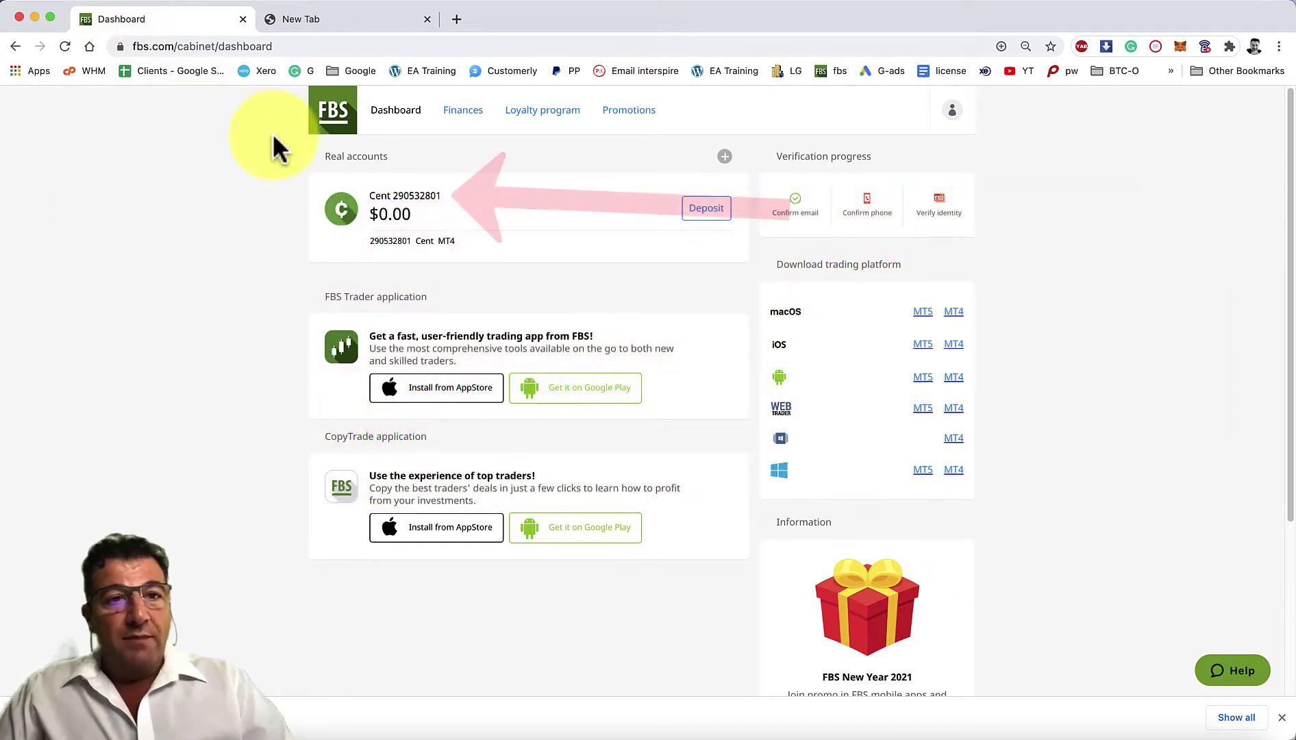
# Open the settings of the Cent MT4 account on the FBS dashboard and copy its server IP, 45.76.134.78:443
pyautogui.click(373, 197)
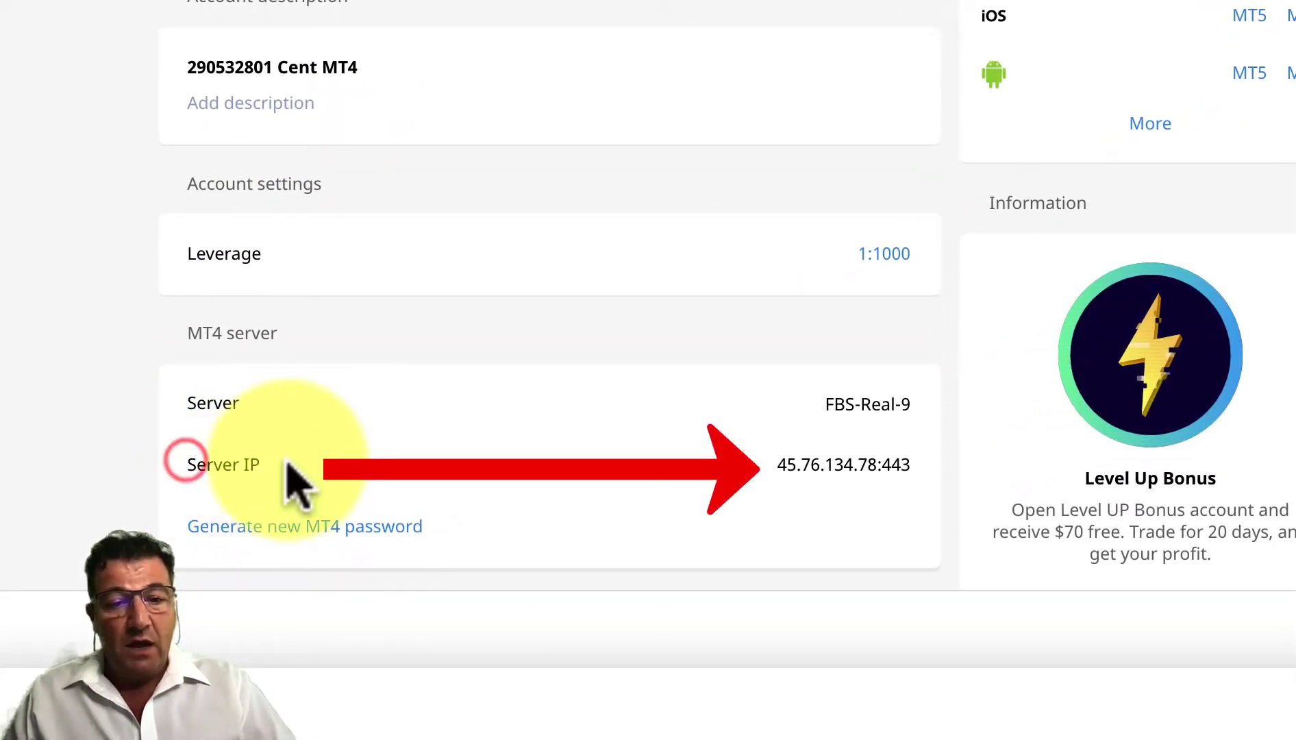
pyautogui.moveTo(780, 469); pyautogui.dragTo(911, 492)
pyautogui.press('super+c')
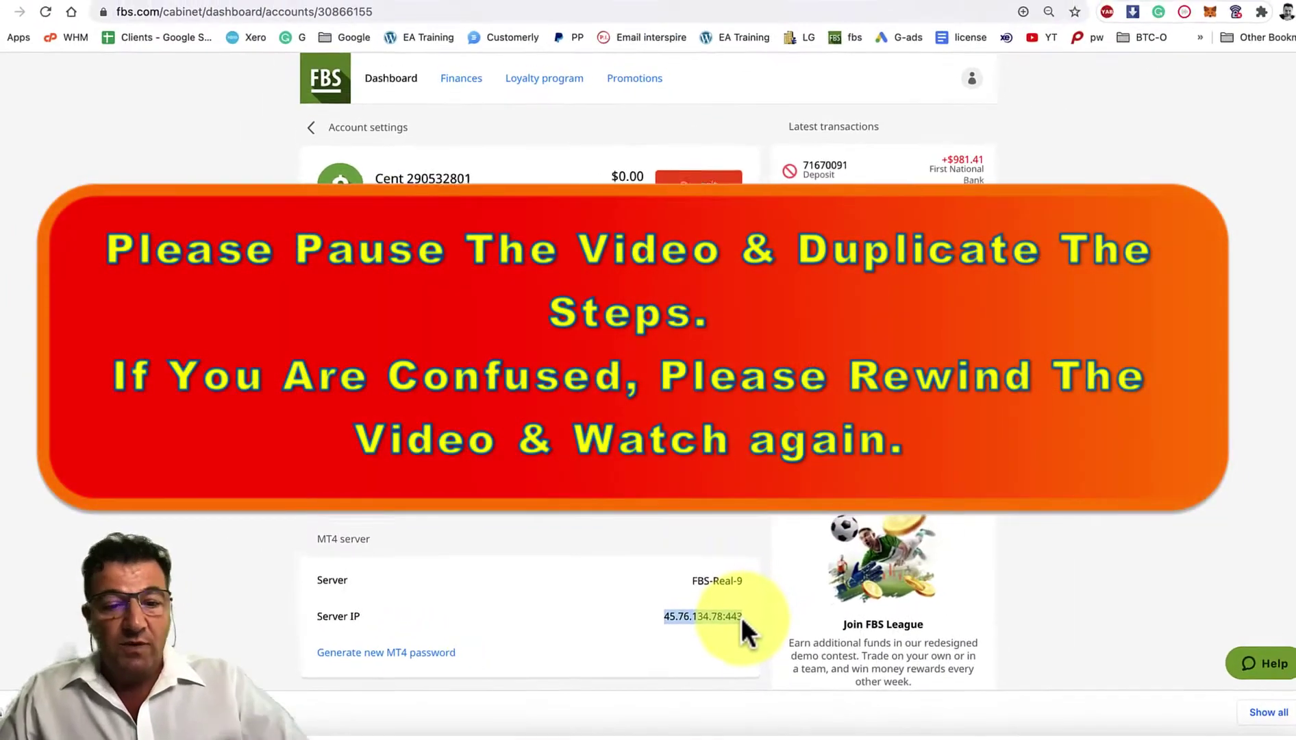
# Switch to MetaTrader 4, add 45.76.134.78:443 as a new trading server and continue to the account type selection
pyautogui.press('super+Tab')
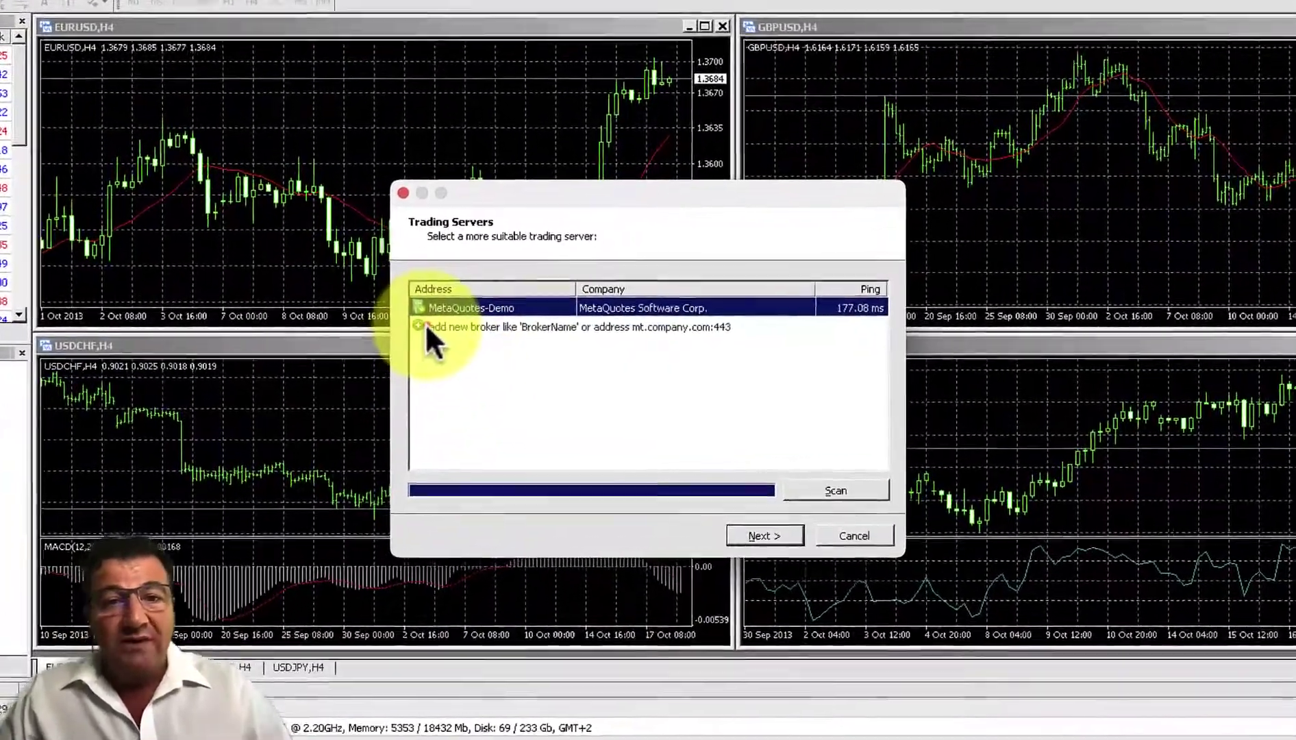
pyautogui.click(456, 330)
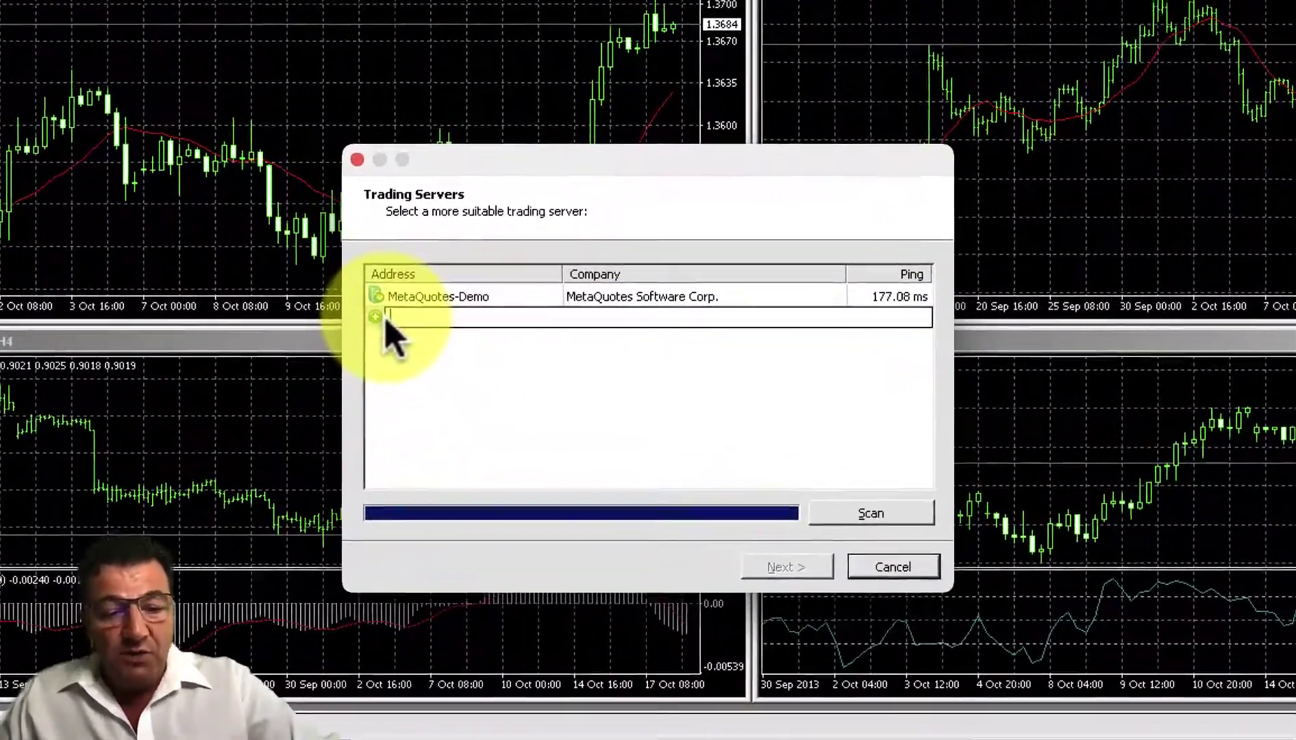
pyautogui.press('super+v')
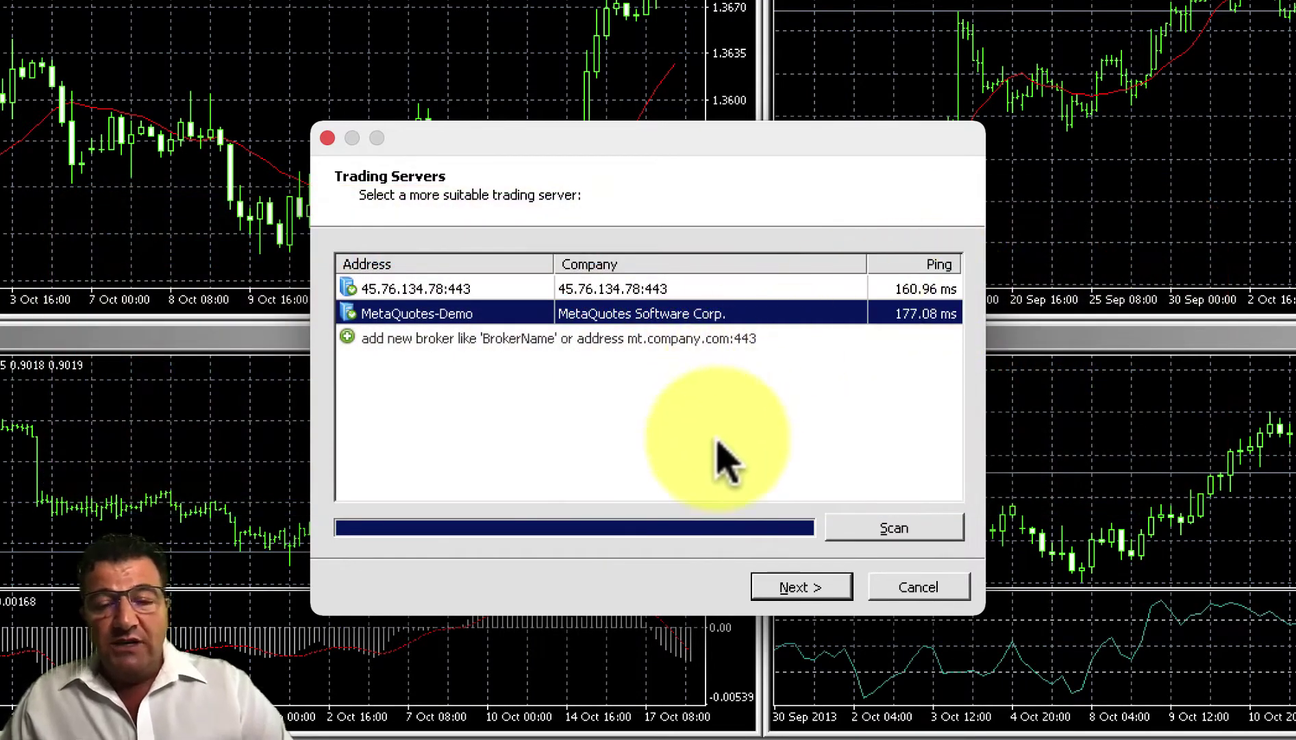
pyautogui.click(794, 582)
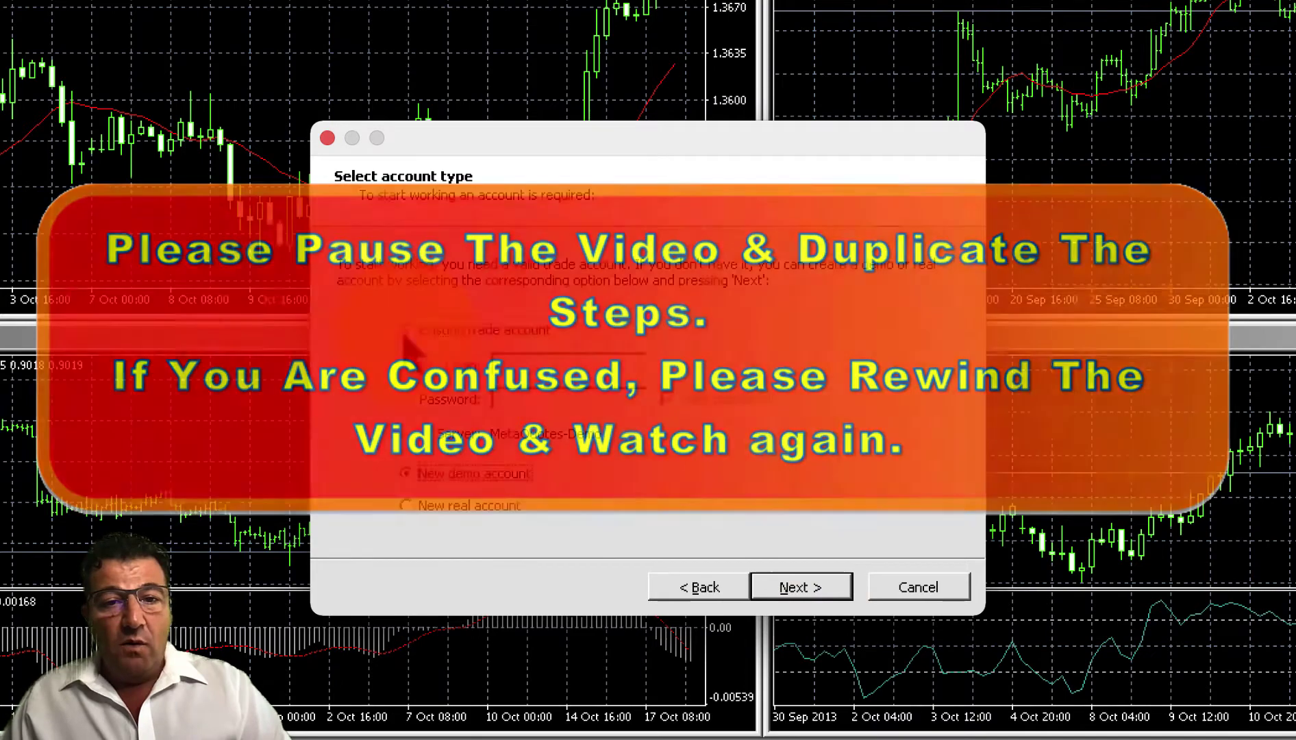
# Choose to connect with an existing trade account and go to its login field
pyautogui.click(405, 330)
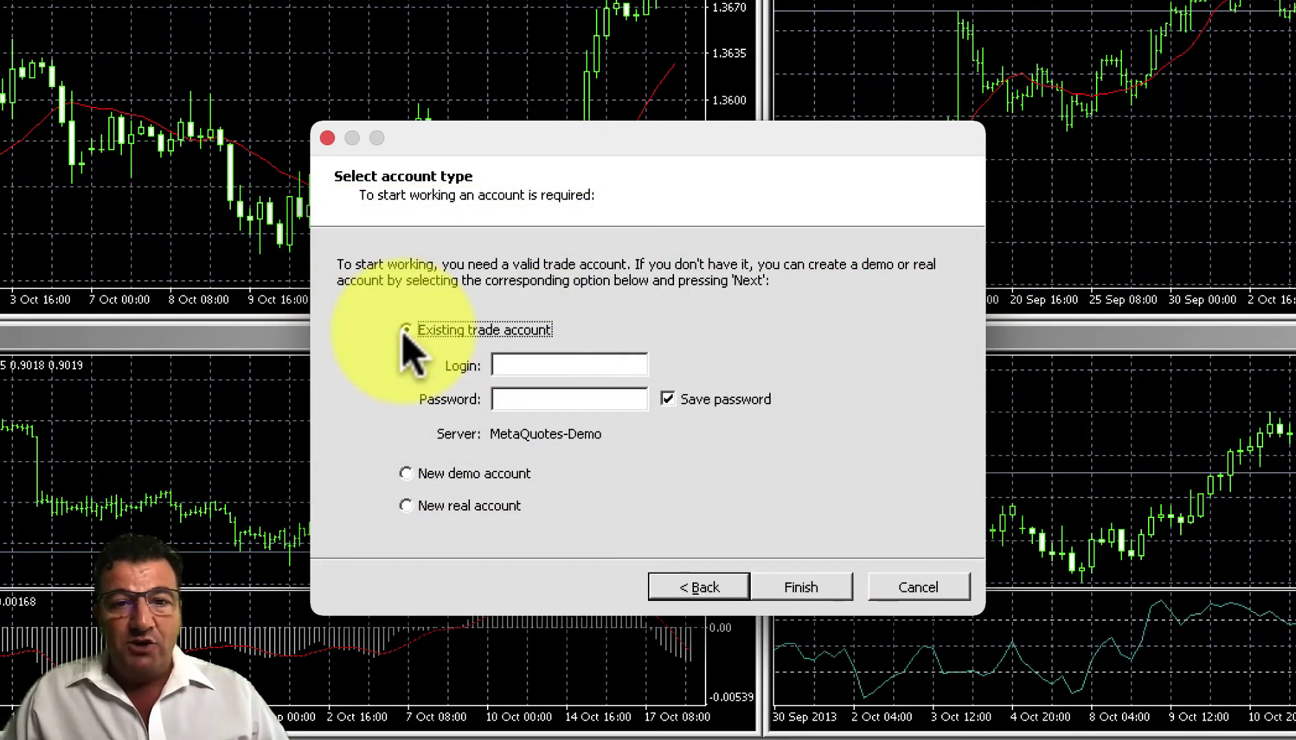
pyautogui.click(515, 364)
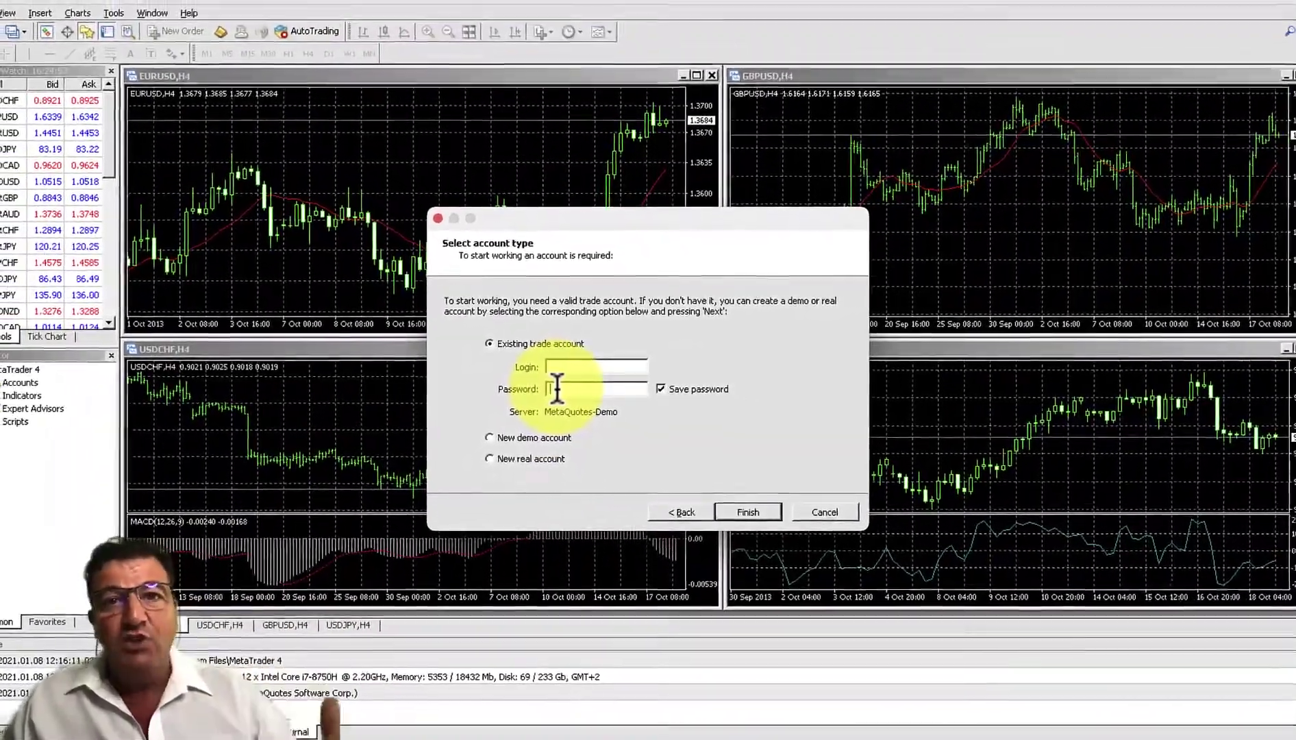
pyautogui.press('super+Tab')
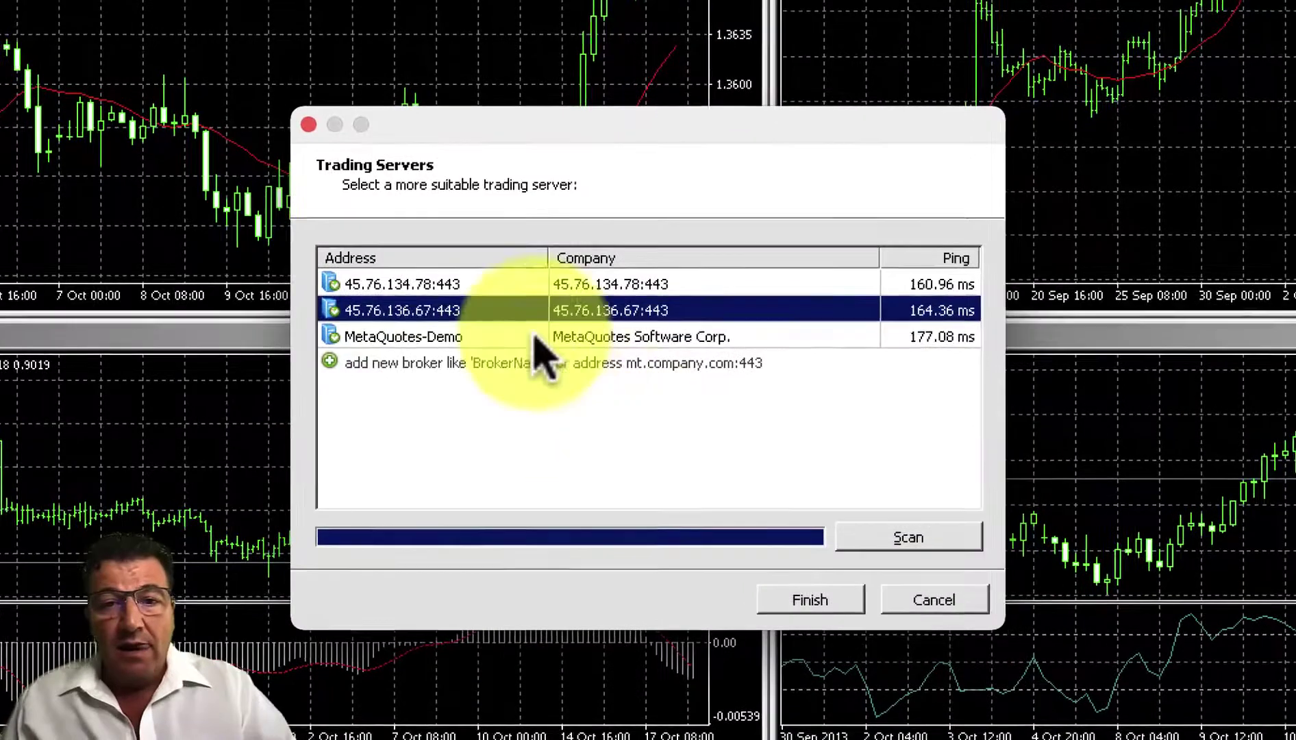
# Try the MetaQuotes-Demo trading server and check the server listed for the existing trade account
pyautogui.click(504, 336)
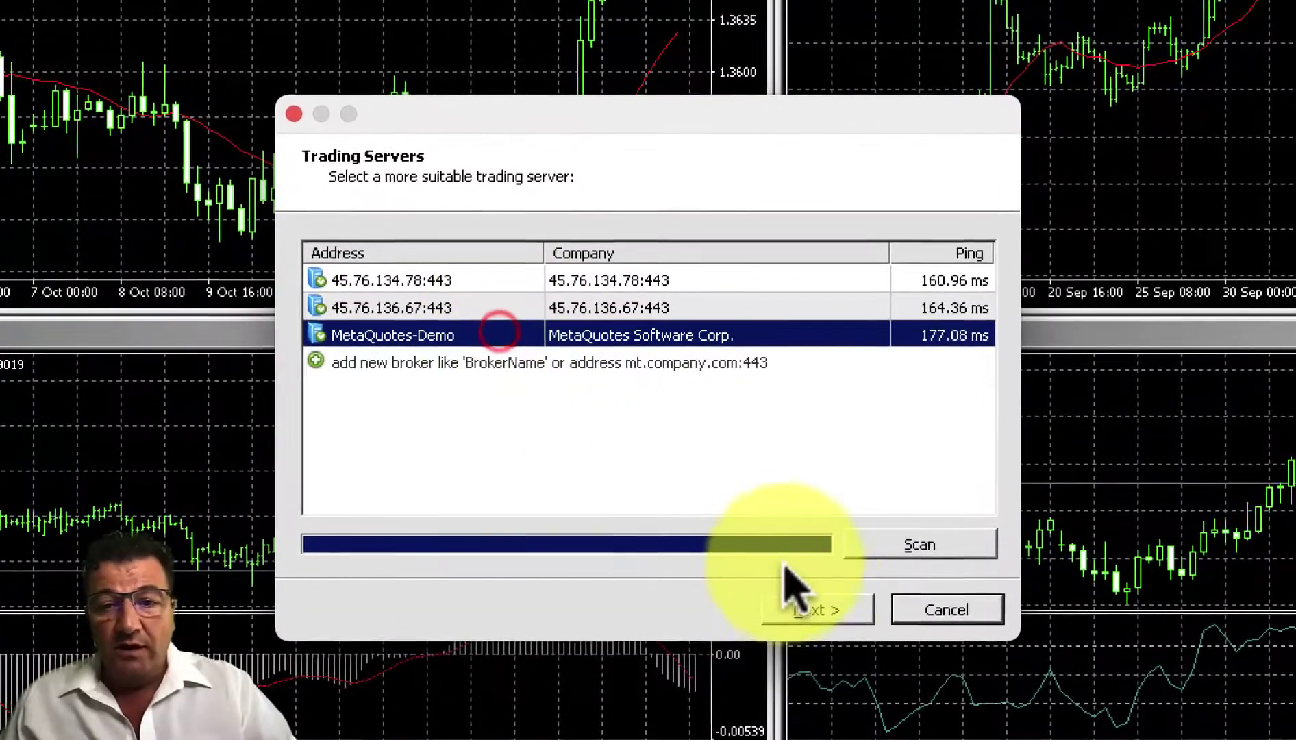
pyautogui.click(812, 599)
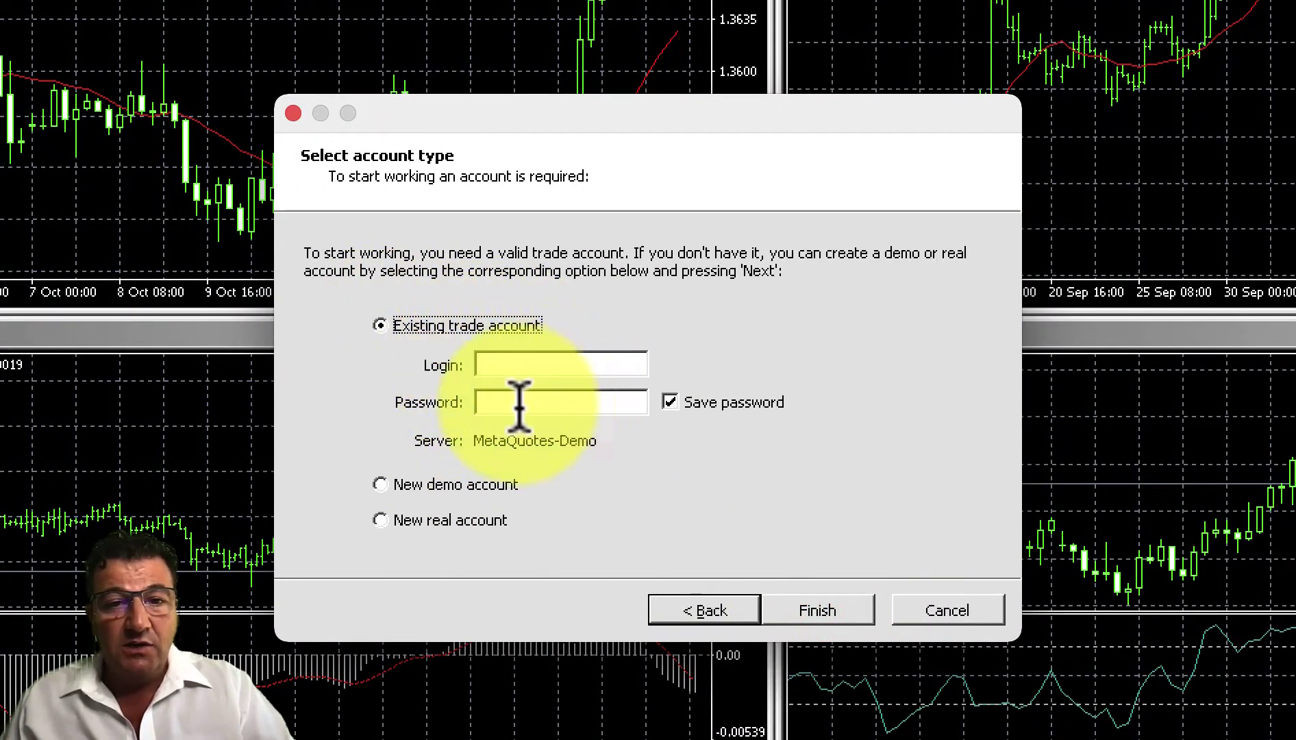
pyautogui.click(459, 440)
pyautogui.click(613, 440)
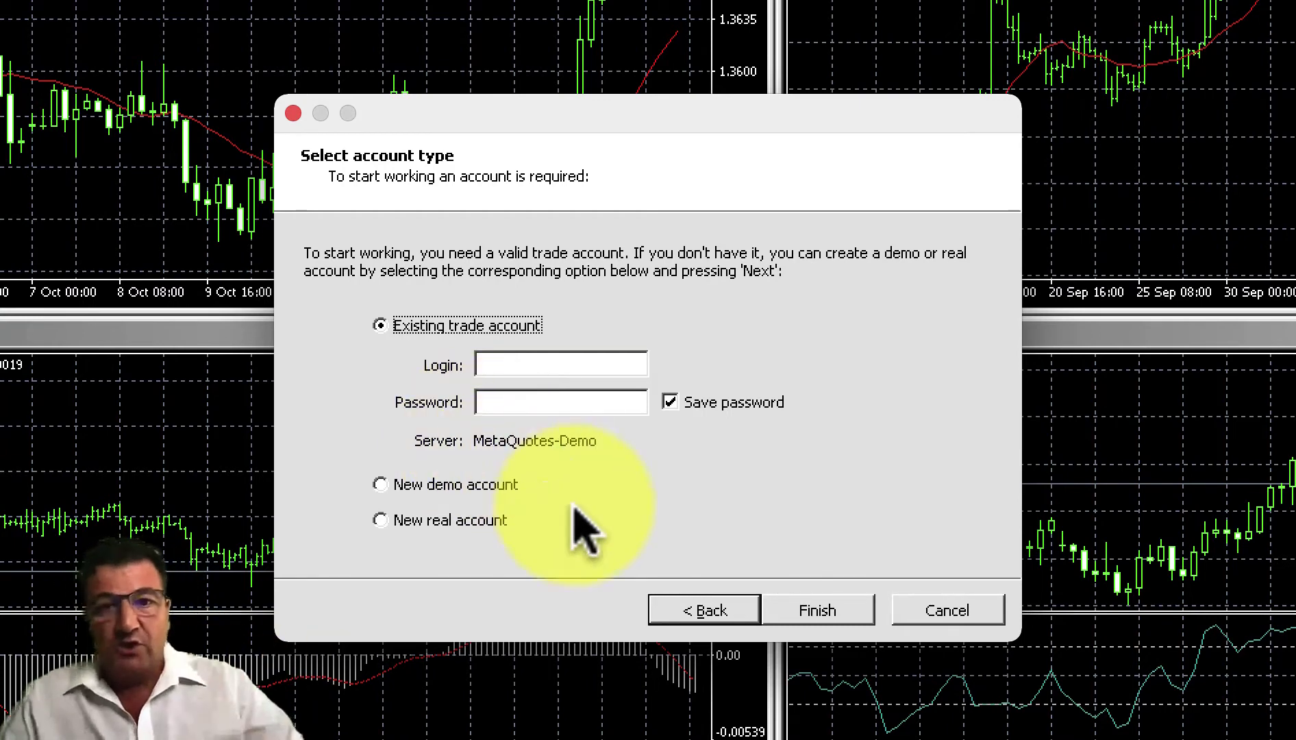
# Return to the trading servers, select 45.76.136.67:443 instead and continue to the login field of the existing trade account
pyautogui.click(695, 606)
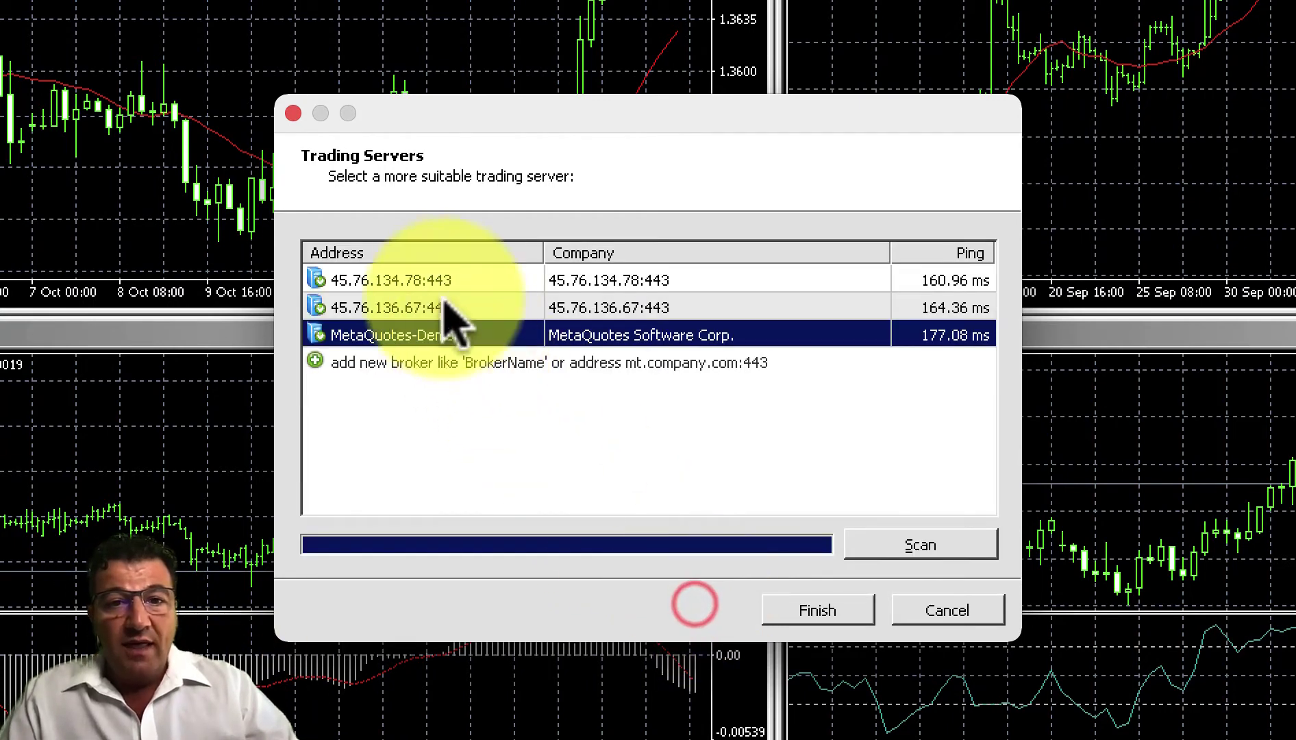
pyautogui.click(440, 309)
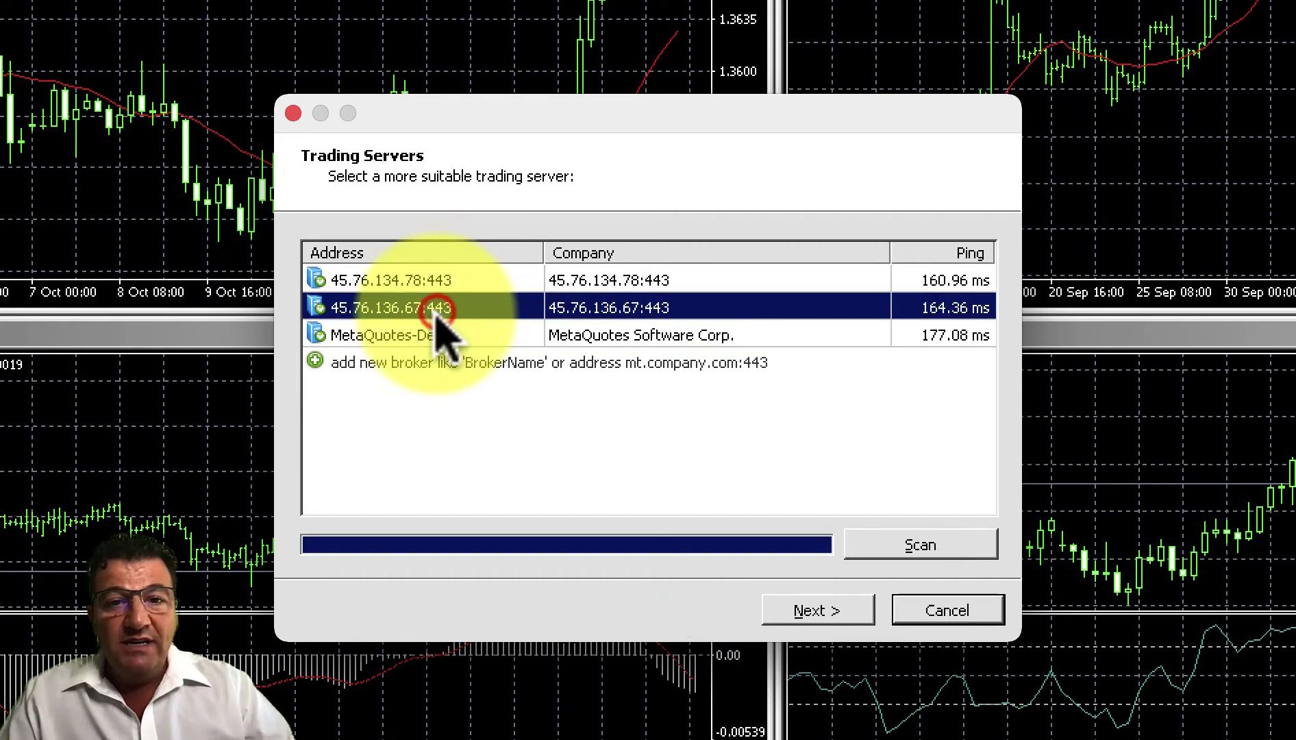
pyautogui.click(801, 611)
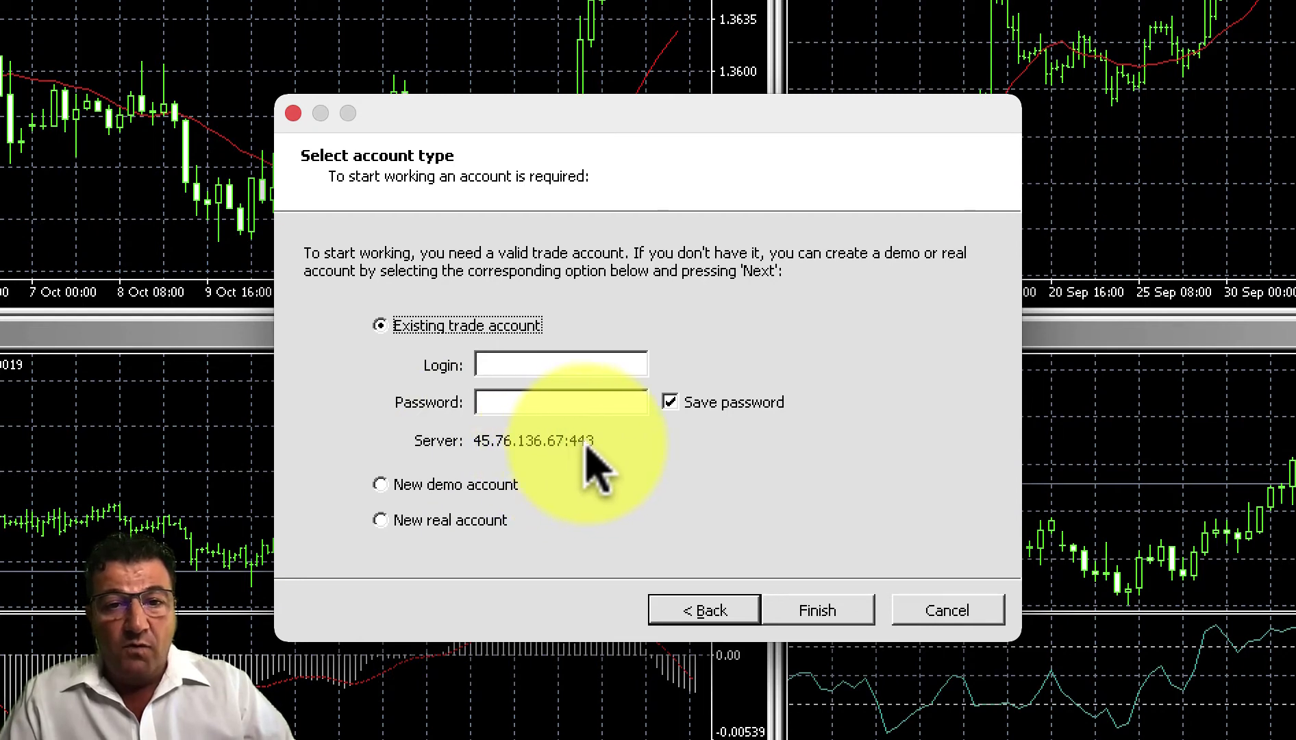
pyautogui.click(519, 367)
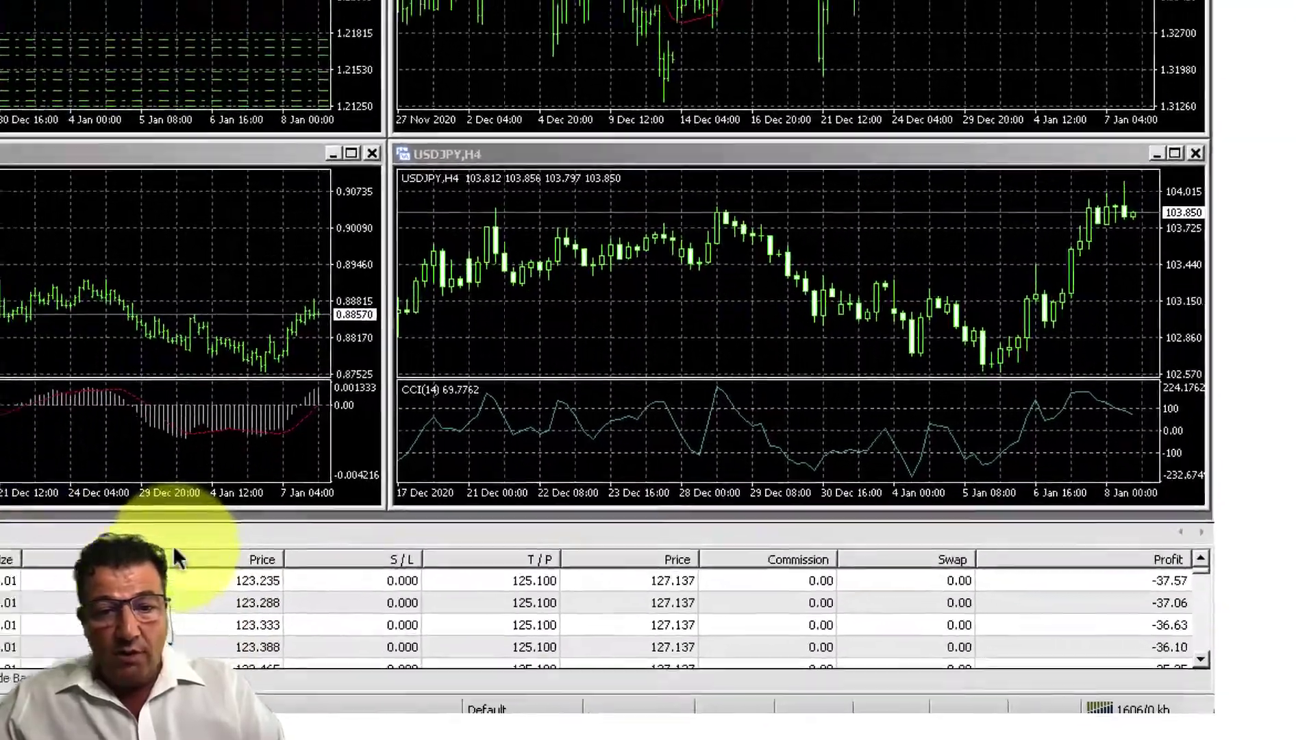
# Enlarge the Terminal area with the open trades and expand Expert Advisors in the Navigator
pyautogui.moveTo(96, 512); pyautogui.dragTo(92, 315)
pyautogui.moveTo(383, 418); pyautogui.dragTo(383, 394)
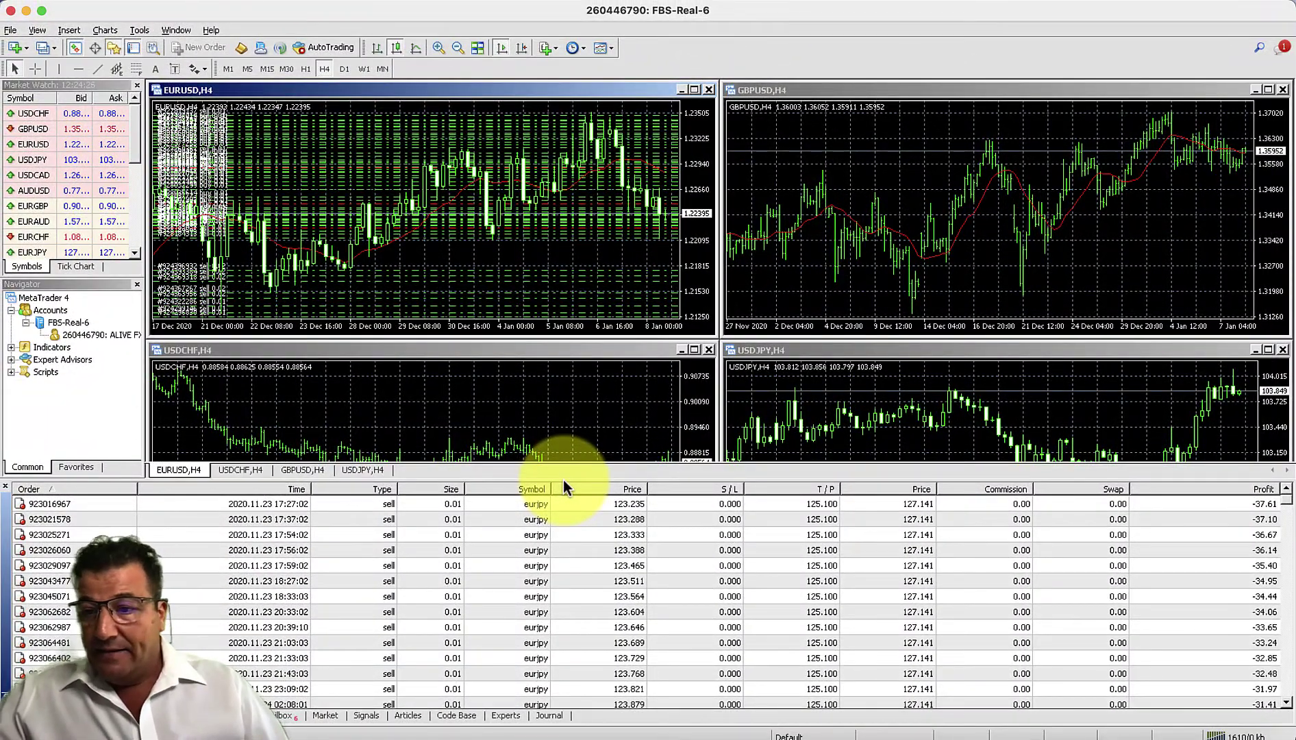
pyautogui.click(11, 359)
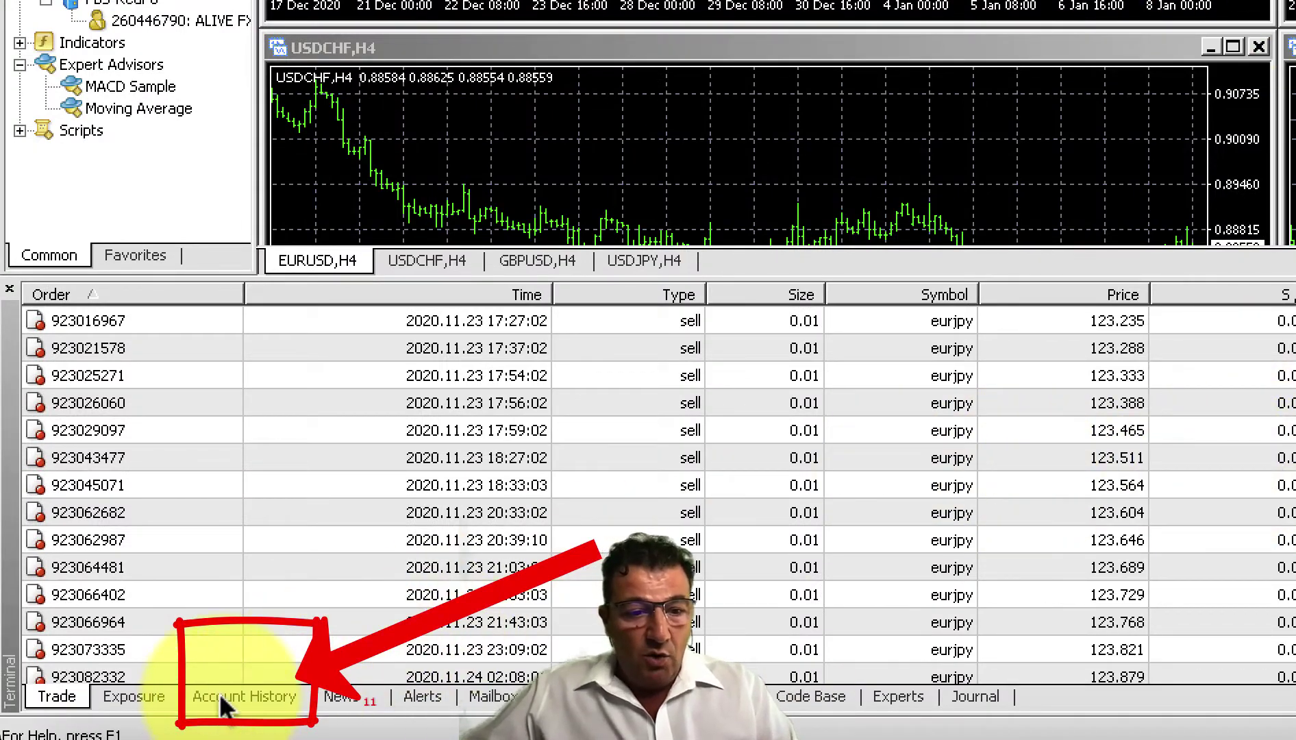
# Open the account history and turn on the display of trade comments
pyautogui.click(241, 697)
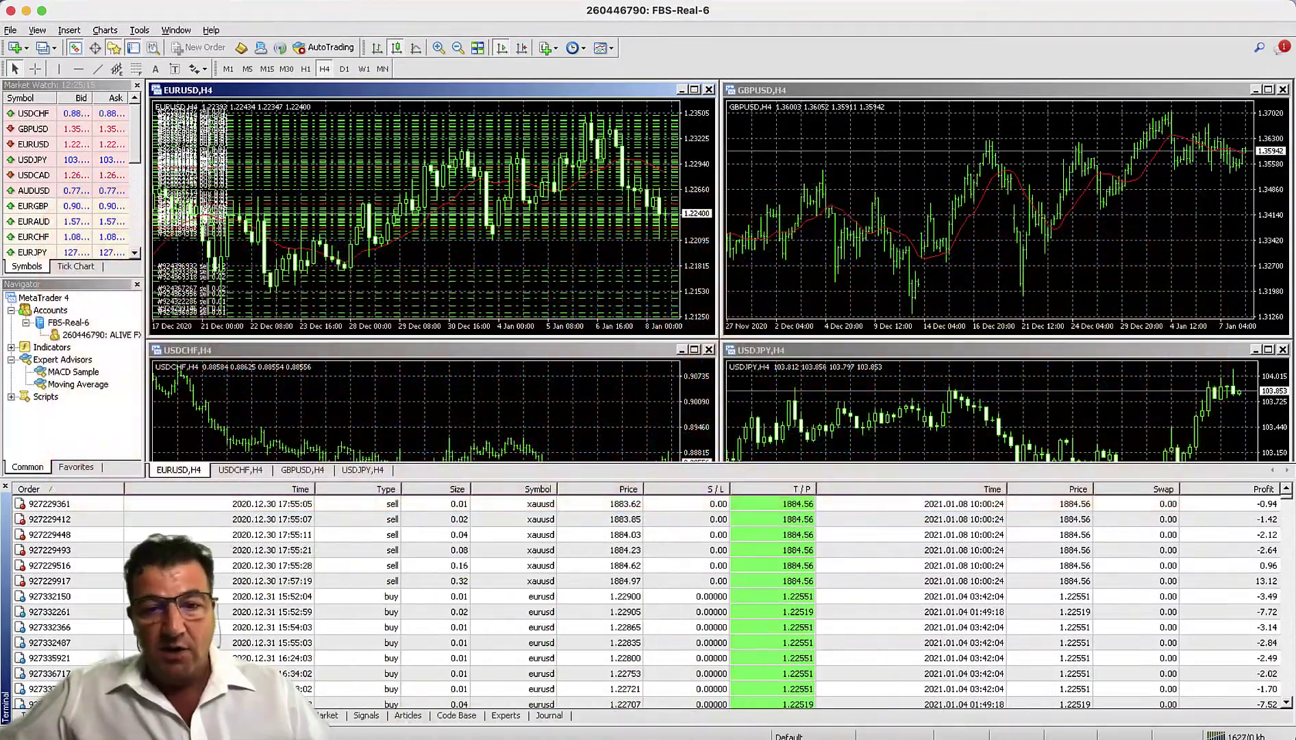
pyautogui.rightClick(686, 552)
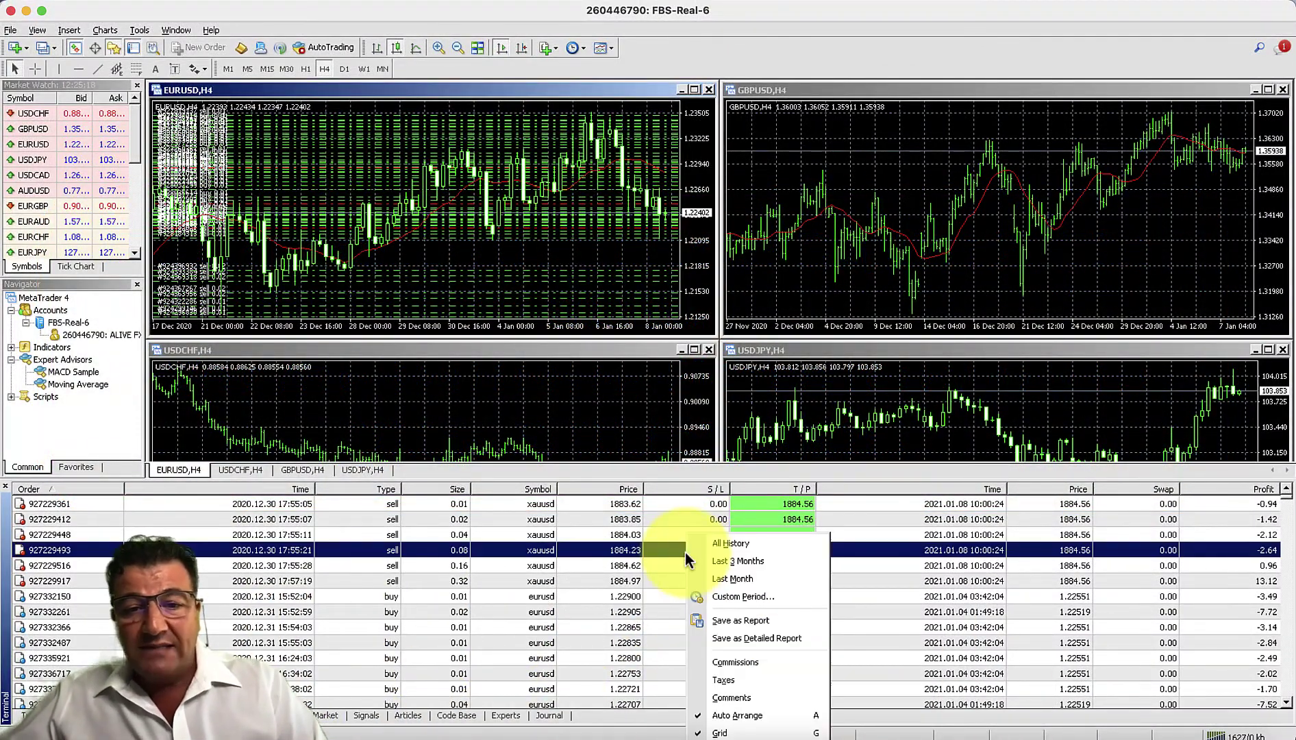
pyautogui.click(730, 699)
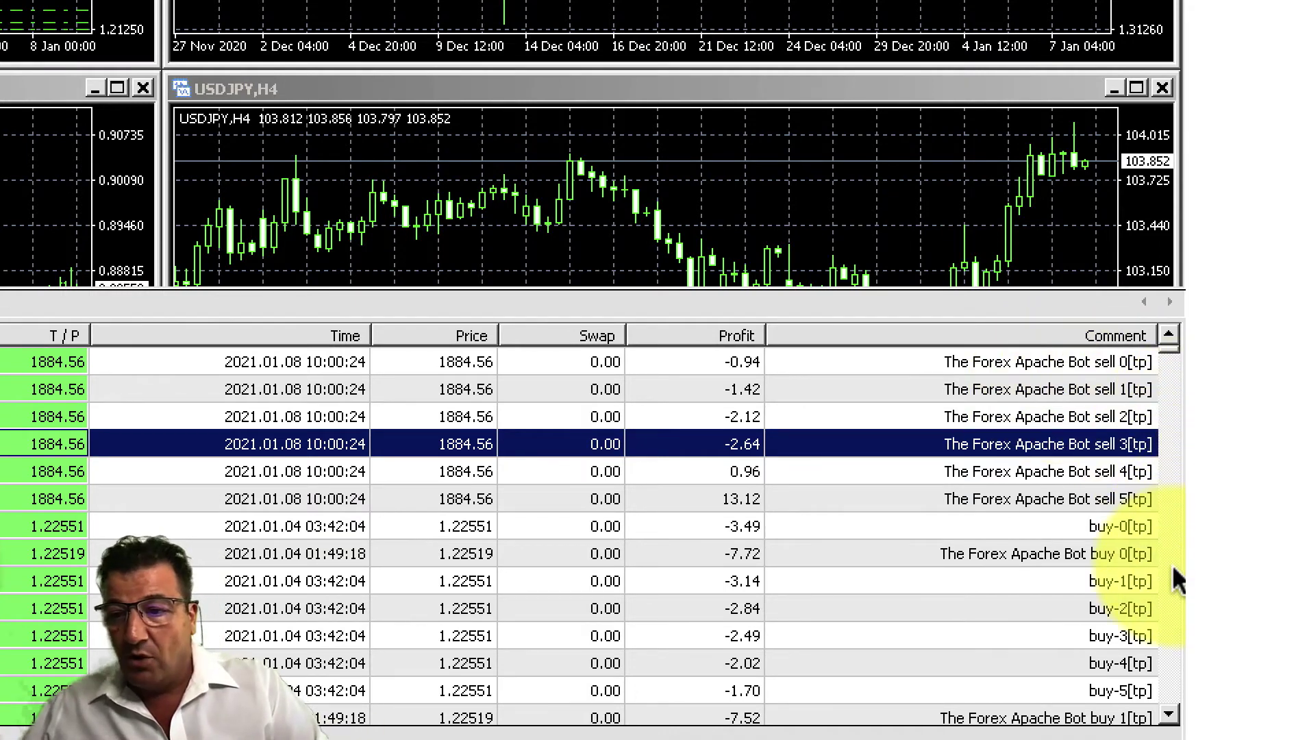
# Sort the account history by comment and look through the Forex Apache Bot trades
pyautogui.click(1164, 629)
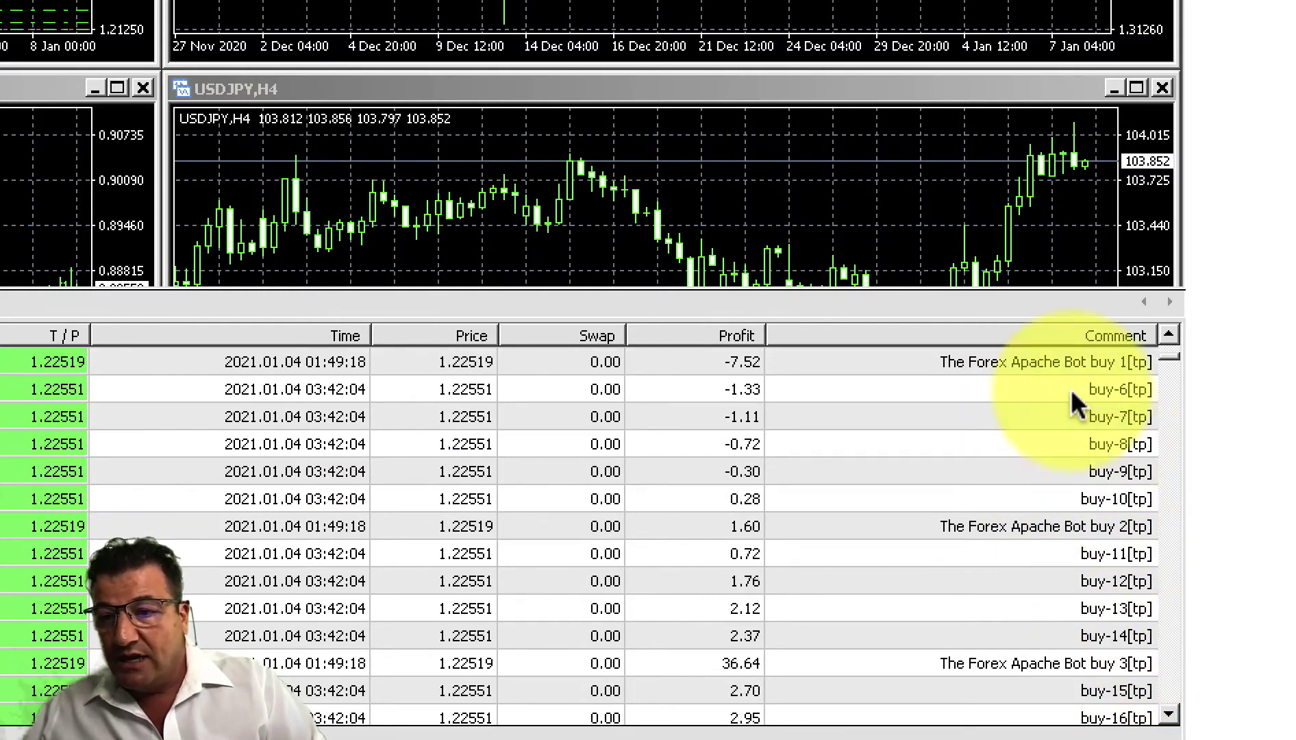
pyautogui.click(1073, 335)
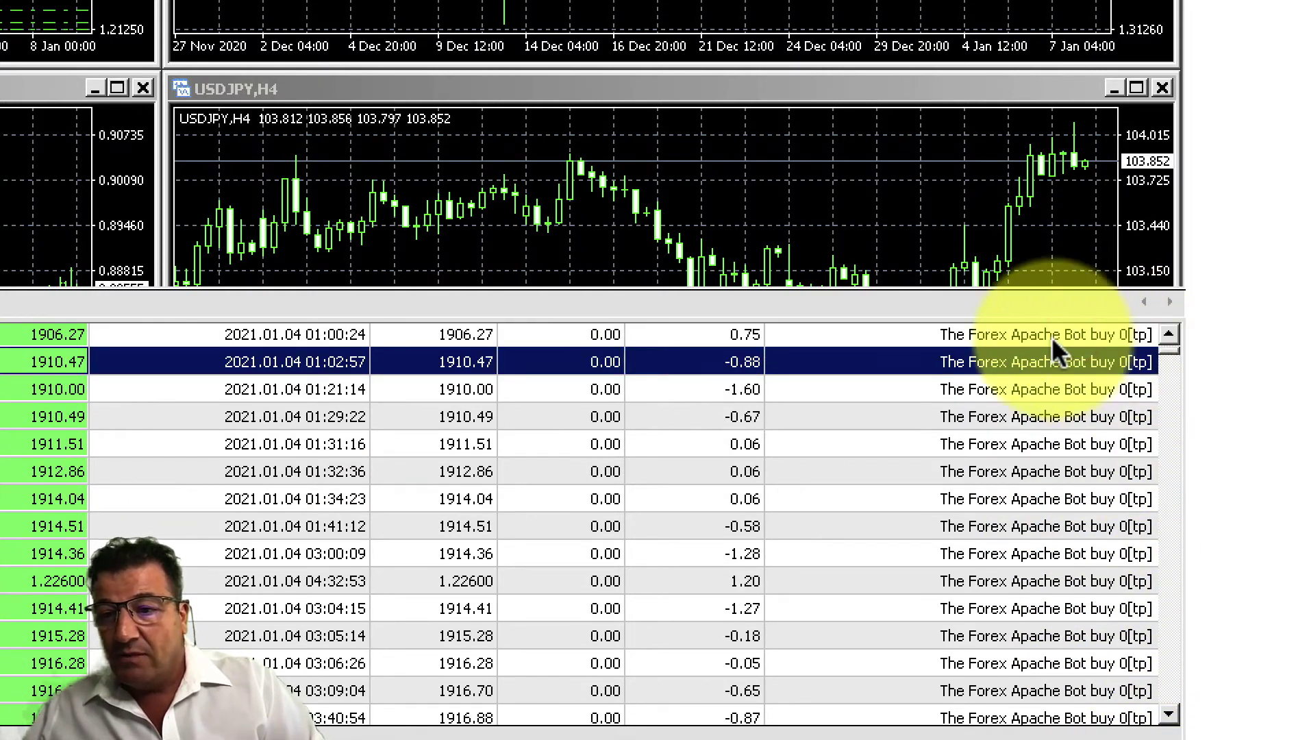
pyautogui.click(1168, 333)
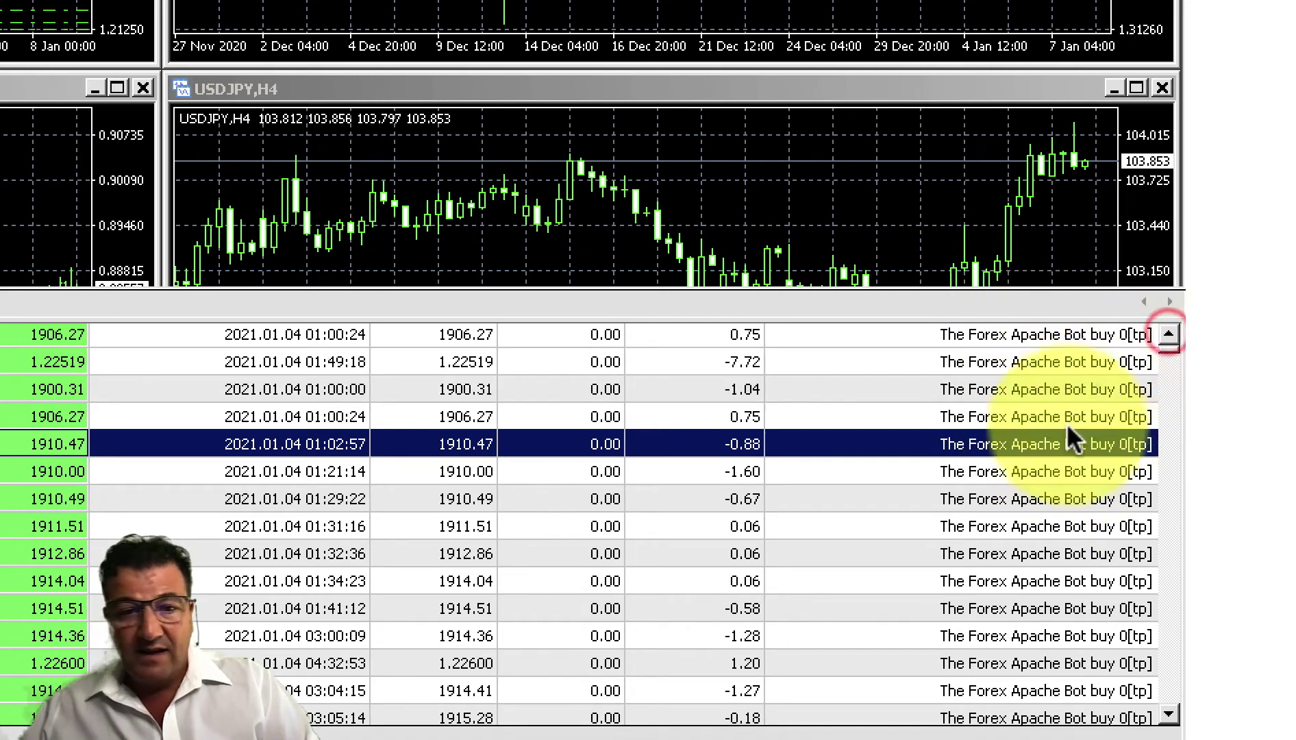
pyautogui.click(701, 333)
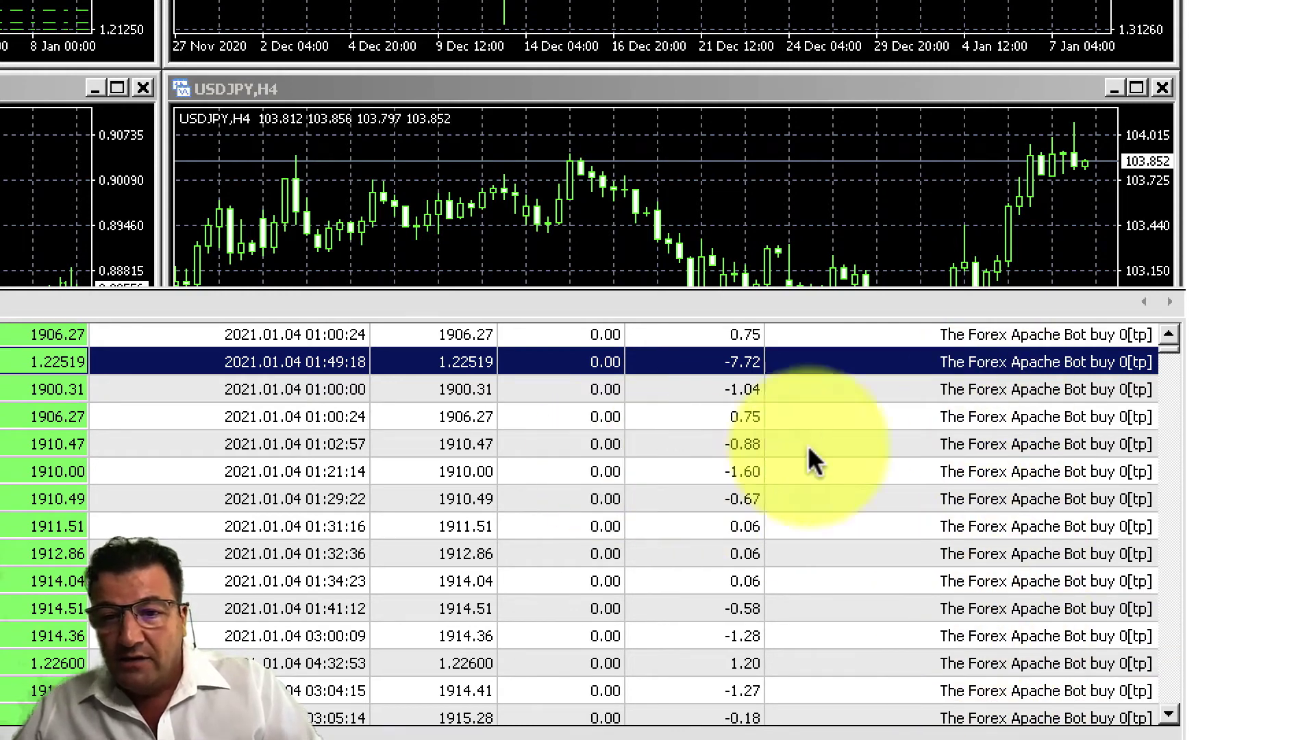
# Adjust the height of the Terminal area so the account history's column headings show
pyautogui.click(1167, 301)
pyautogui.click(1076, 306)
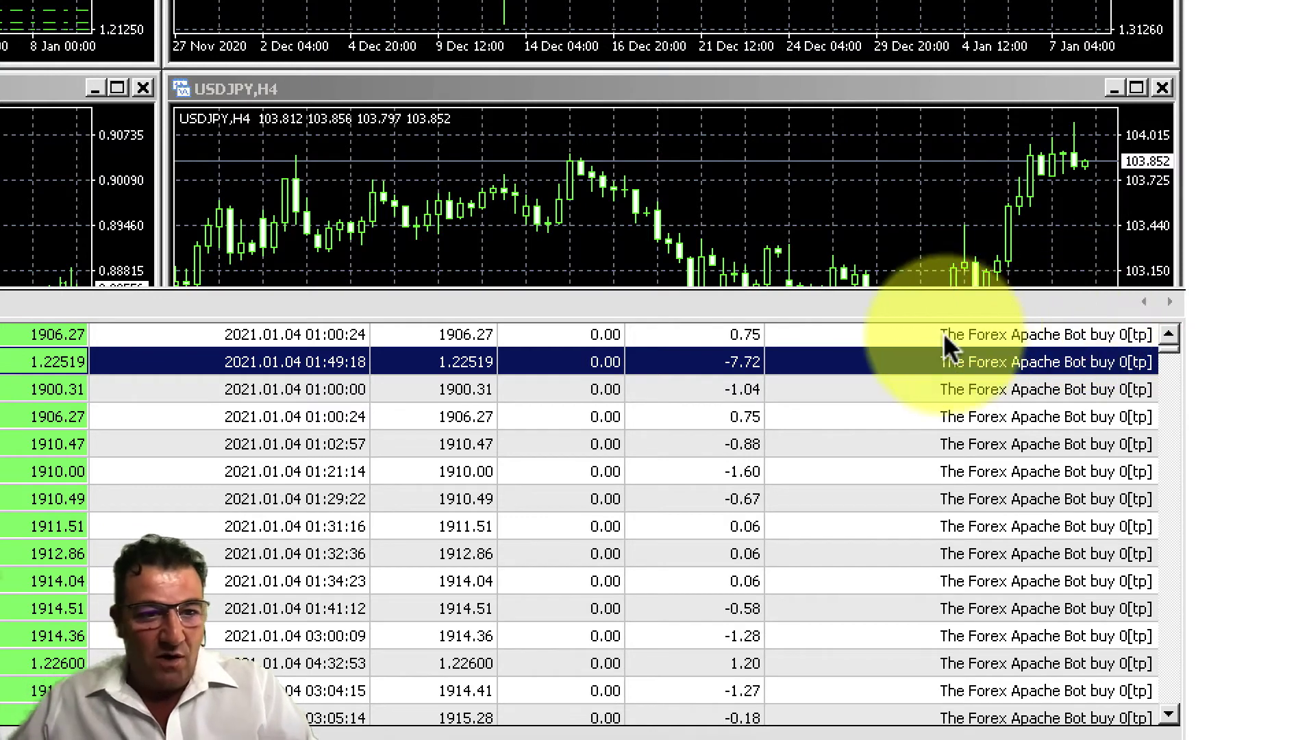
pyautogui.moveTo(880, 322)
pyautogui.mouseDown()
pyautogui.moveTo(880, 402)
pyautogui.moveTo(844, 331)
pyautogui.mouseUp()
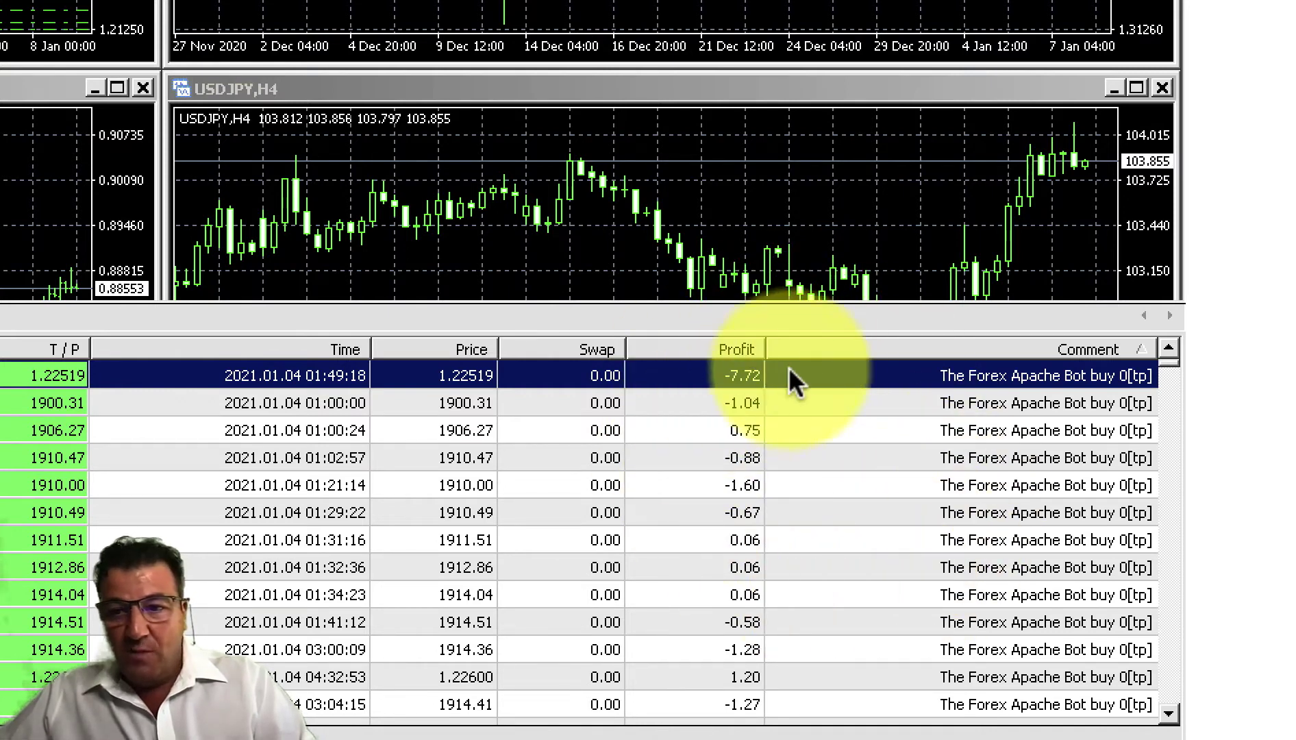
pyautogui.click(810, 334)
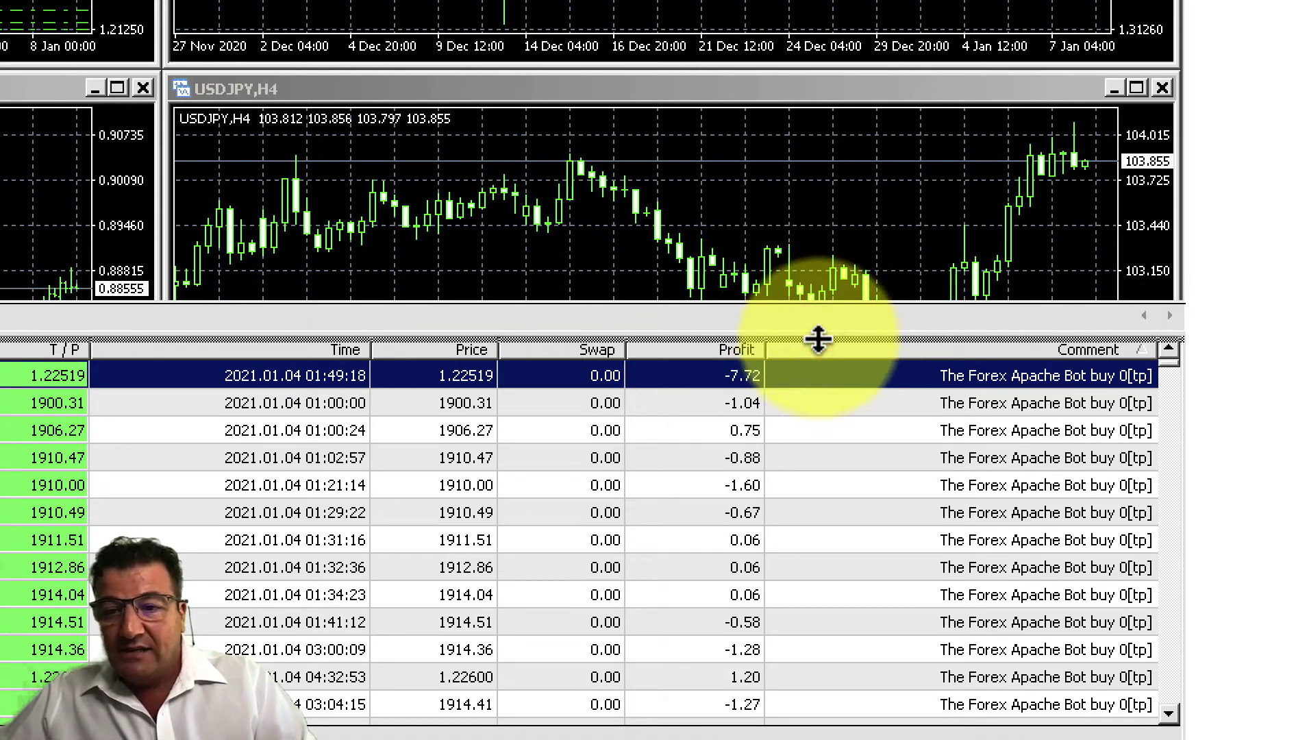
pyautogui.moveTo(753, 347); pyautogui.dragTo(786, 355)
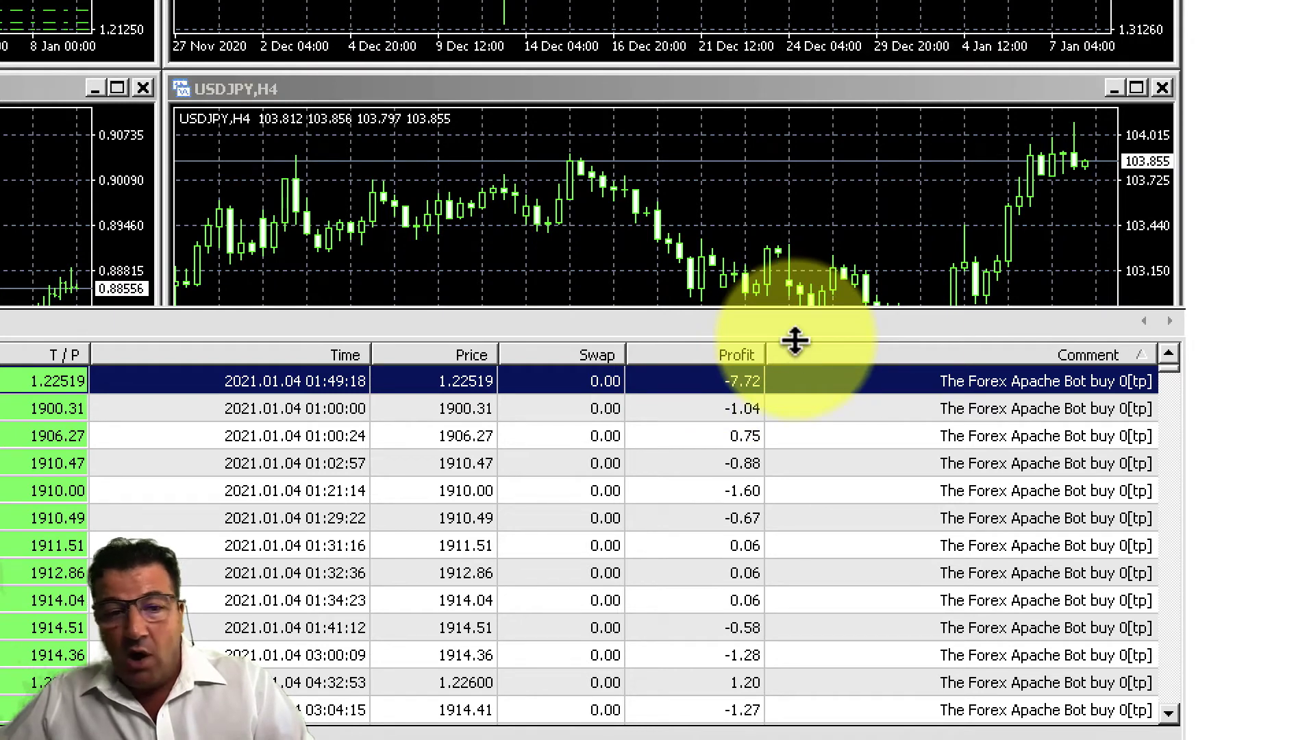
pyautogui.moveTo(794, 341)
pyautogui.mouseDown()
pyautogui.moveTo(781, 313)
pyautogui.moveTo(788, 328)
pyautogui.mouseUp()
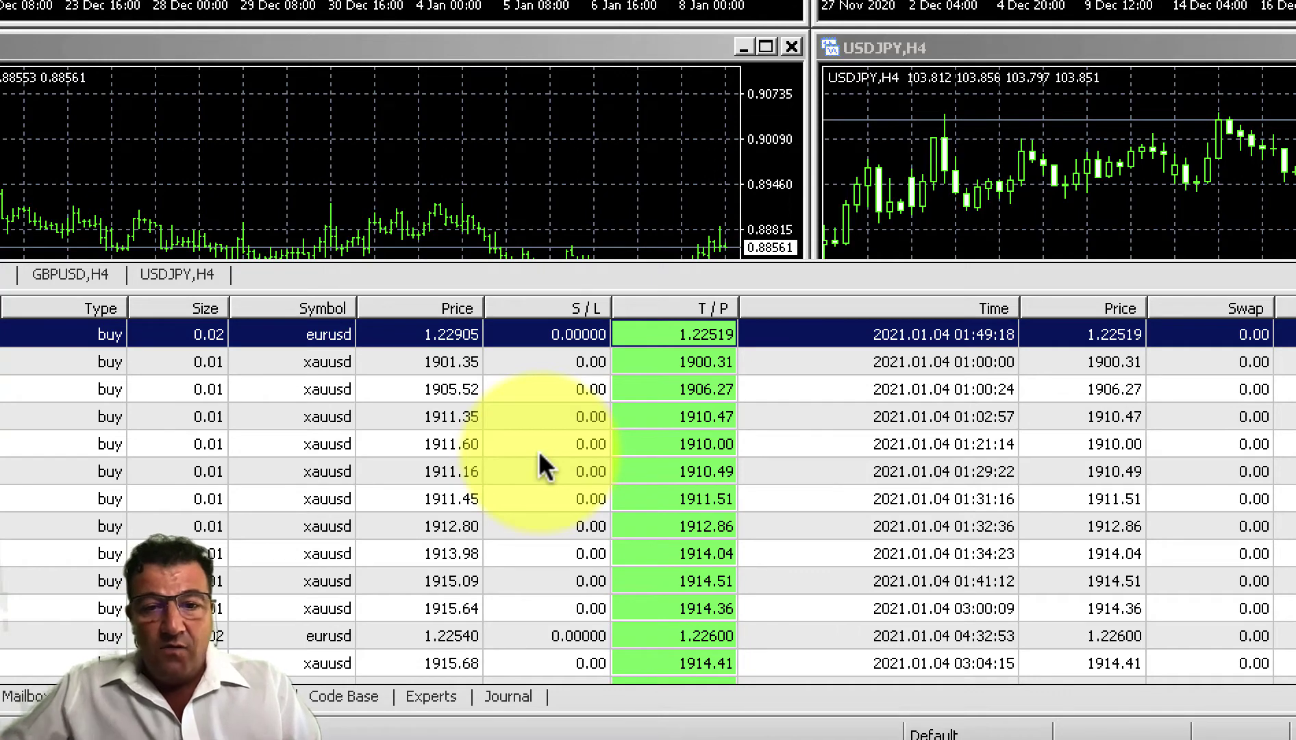
# Limit the account history to the custom period Today and look through the listed trades
pyautogui.rightClick(538, 449)
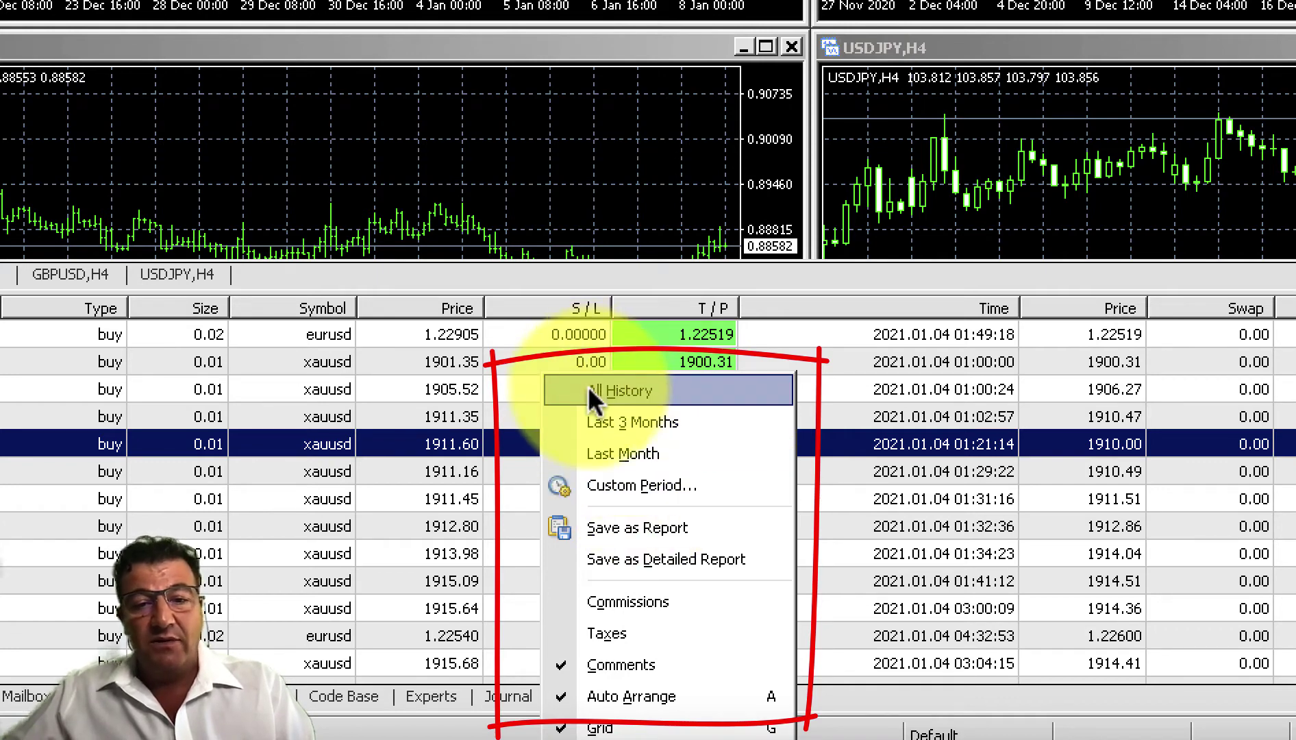
pyautogui.click(620, 486)
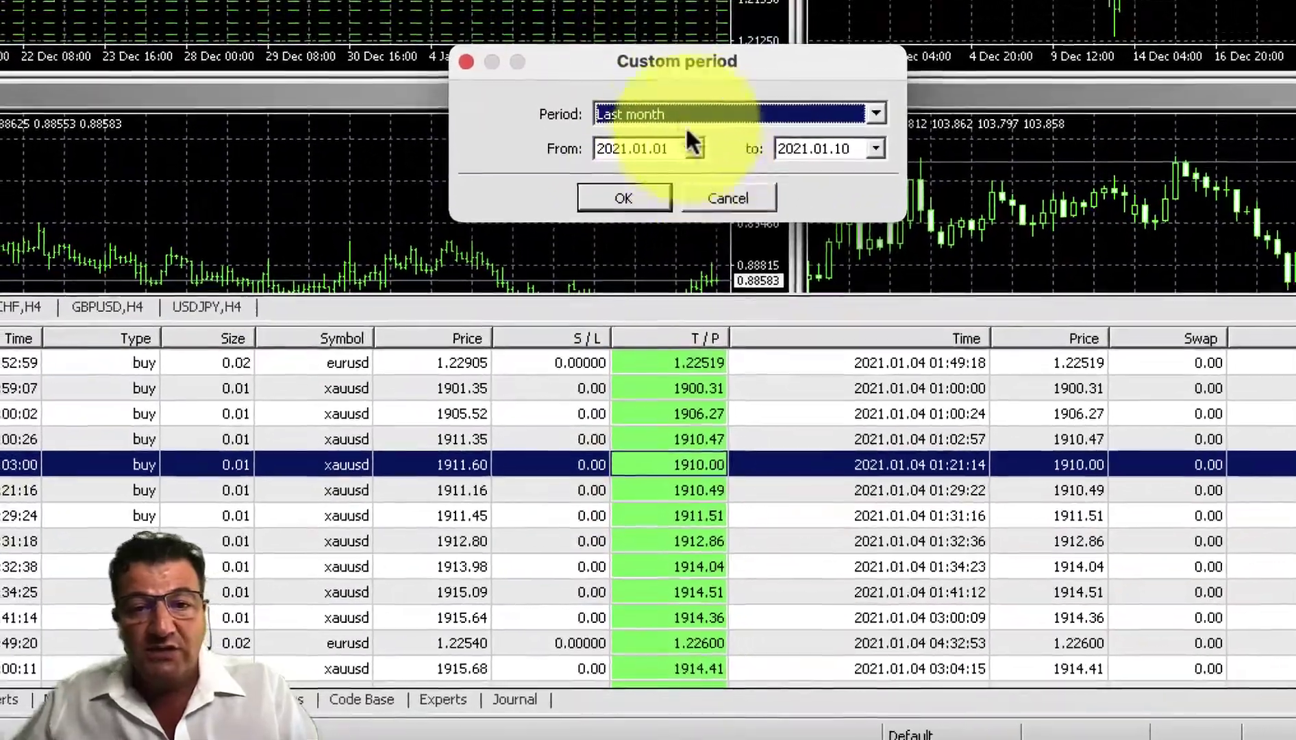
pyautogui.click(692, 98)
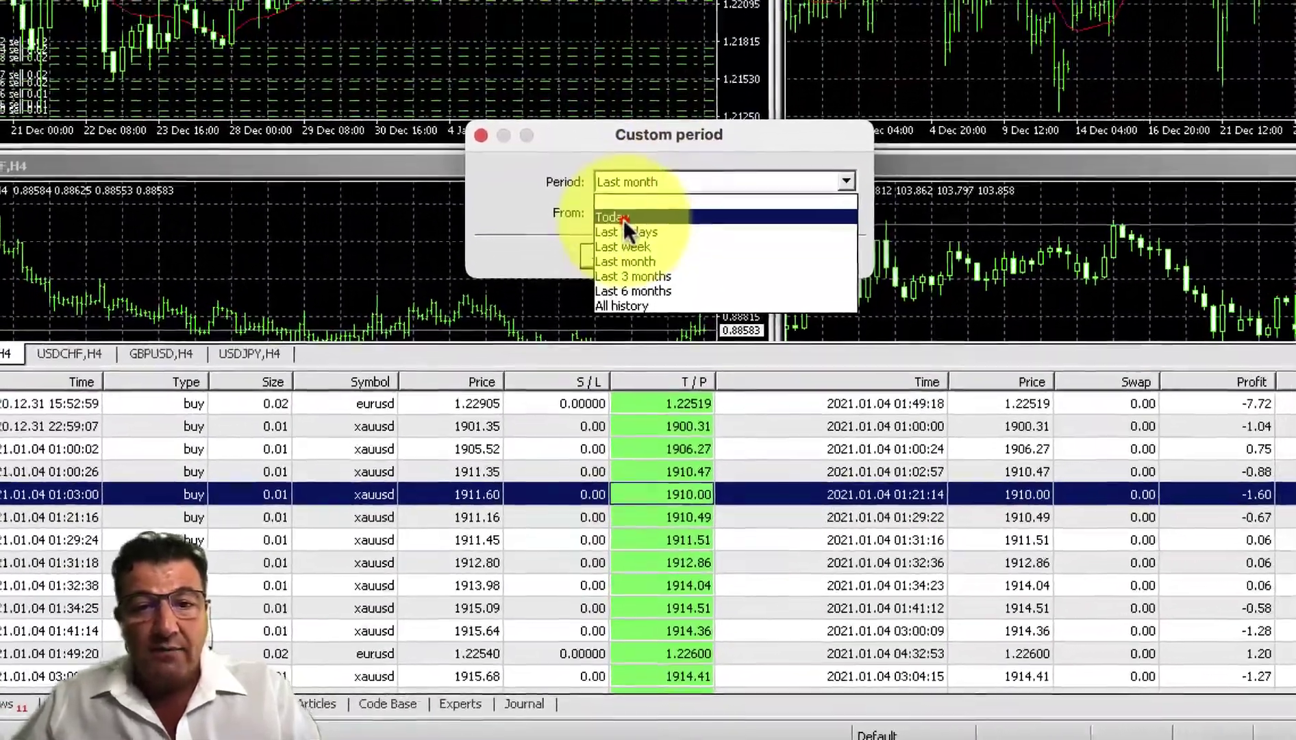
pyautogui.click(624, 218)
pyautogui.click(620, 257)
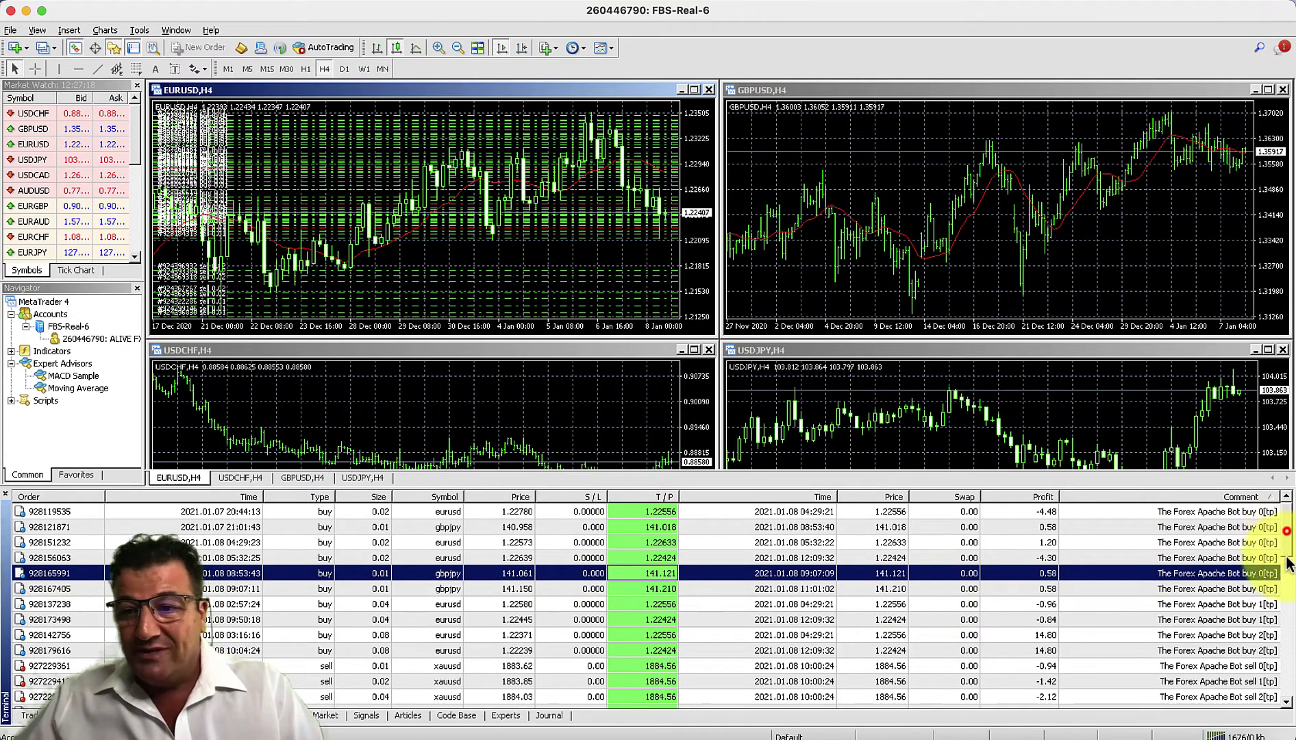
pyautogui.scroll(-4, 1288, 556)
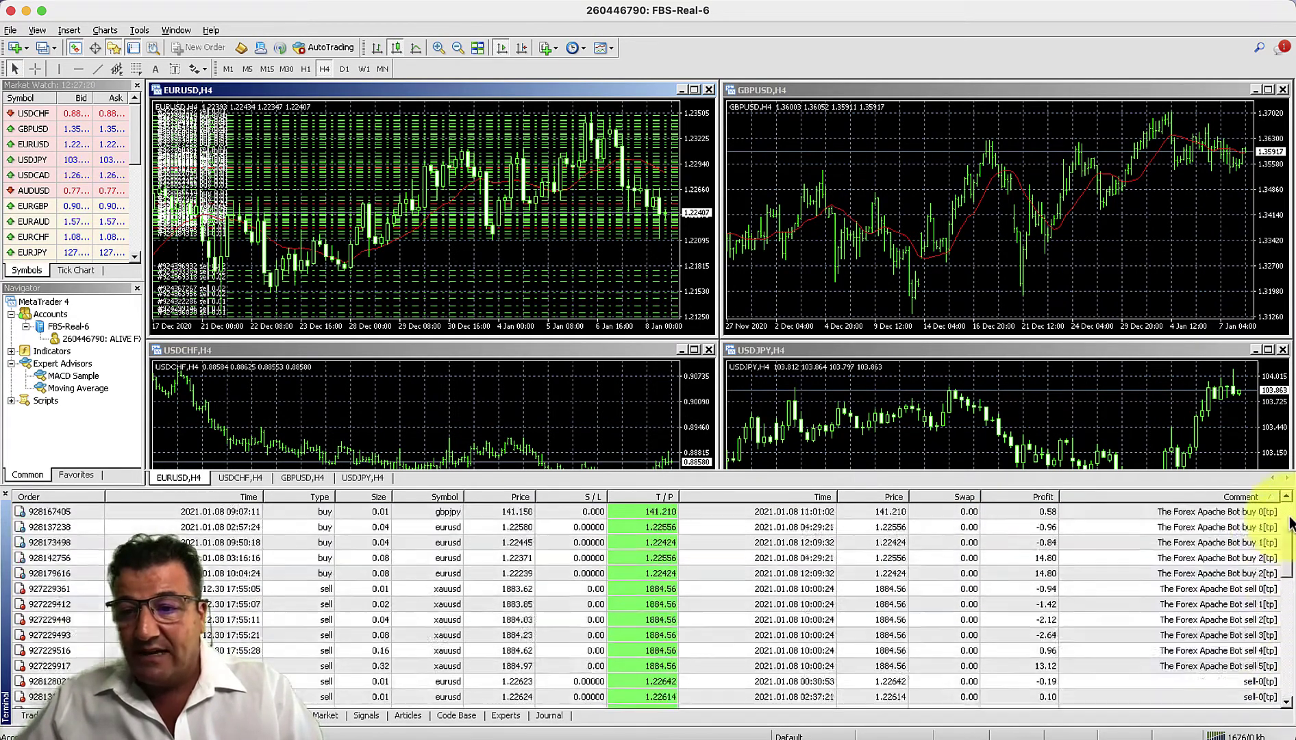
pyautogui.scroll(4, 1288, 542)
pyautogui.click(1273, 573)
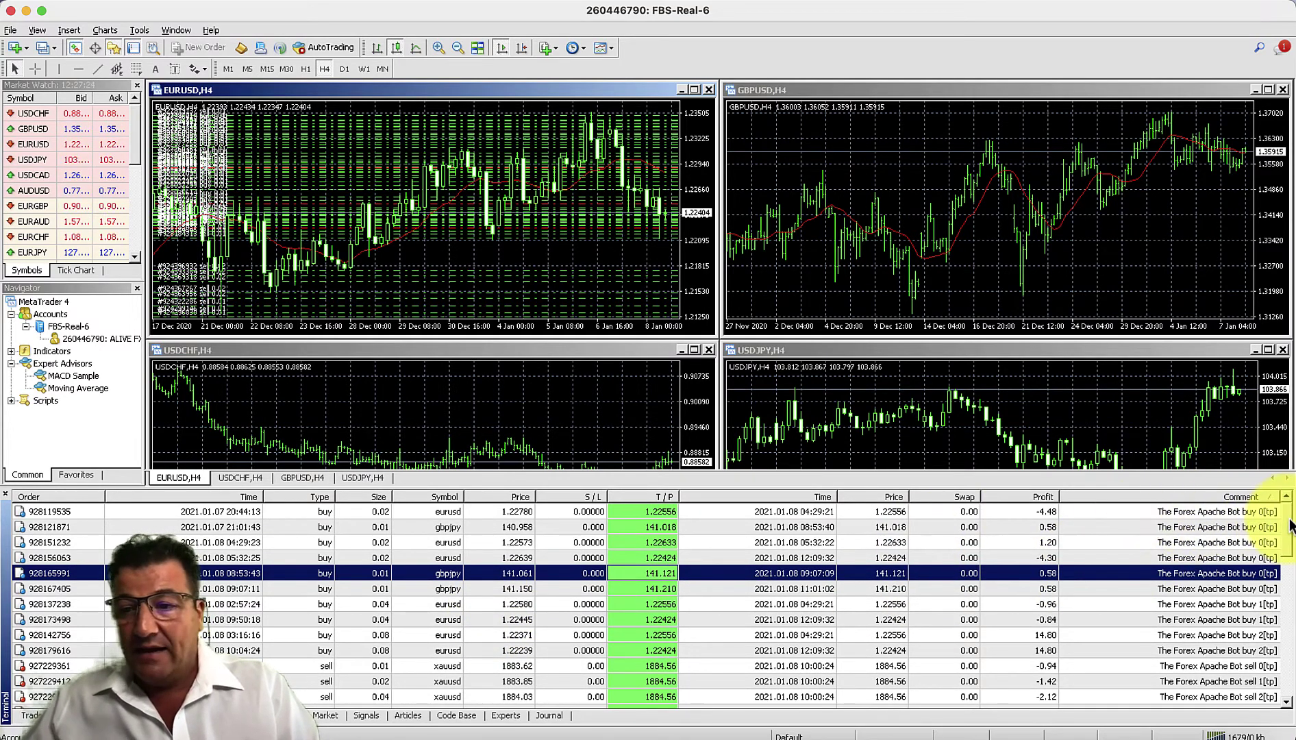
pyautogui.moveTo(1285, 526)
pyautogui.mouseDown()
pyautogui.moveTo(1281, 685)
pyautogui.moveTo(1284, 501)
pyautogui.mouseUp()
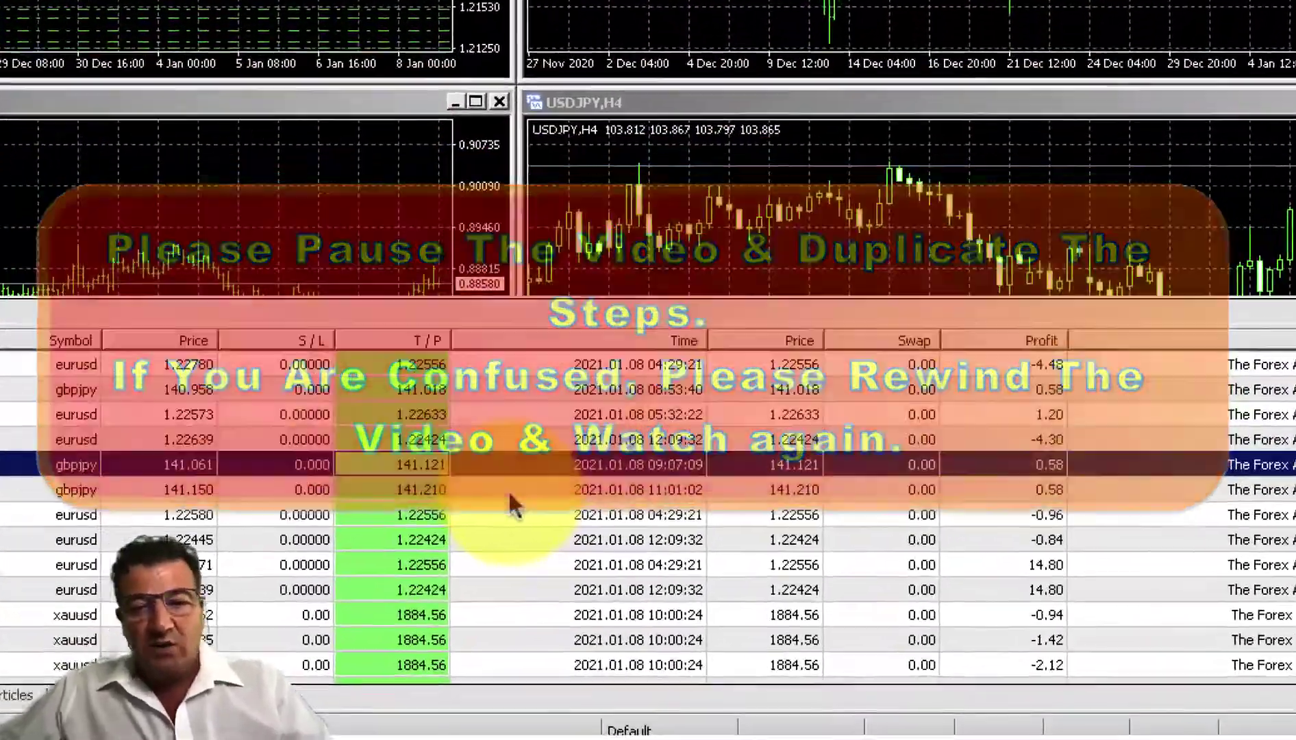
# Save the account history as a detailed report named DetailedStatement in My Mac Desktop, replacing the existing file
pyautogui.rightClick(611, 539)
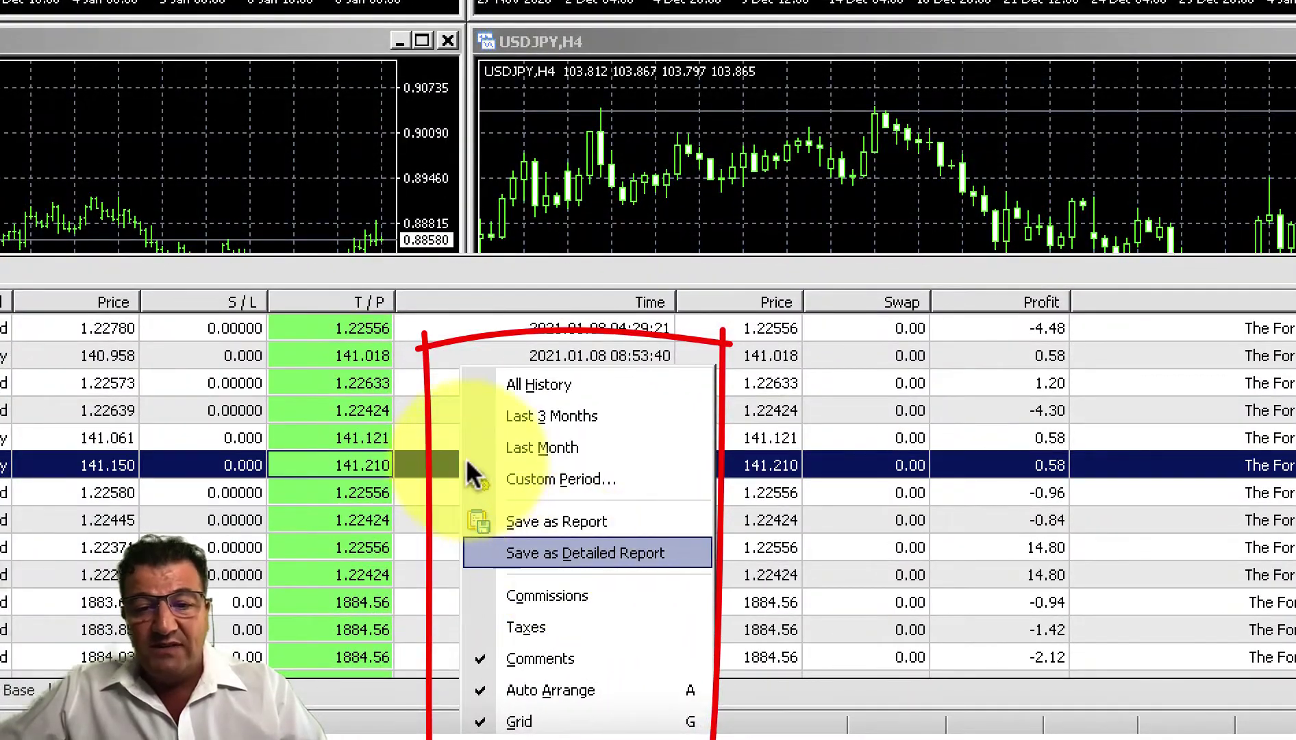
pyautogui.click(421, 431)
pyautogui.rightClick(422, 431)
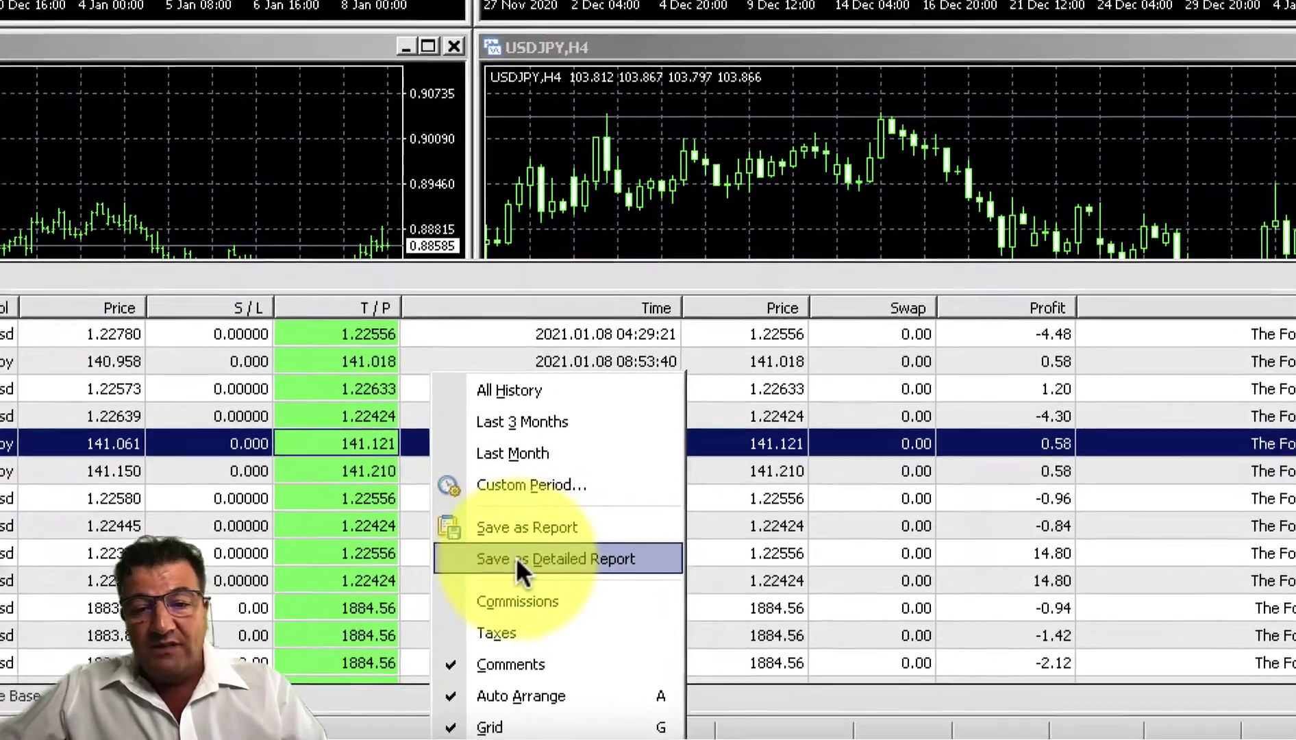
pyautogui.click(511, 552)
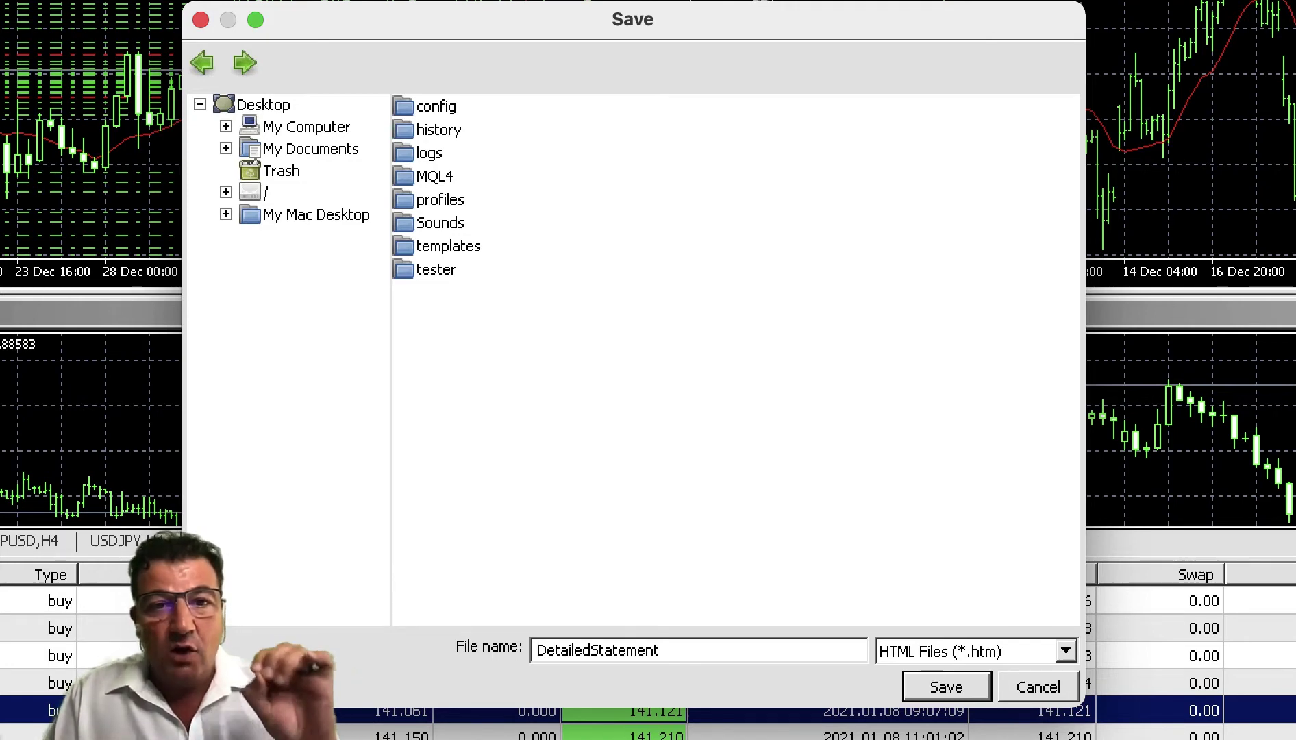
pyautogui.click(328, 217)
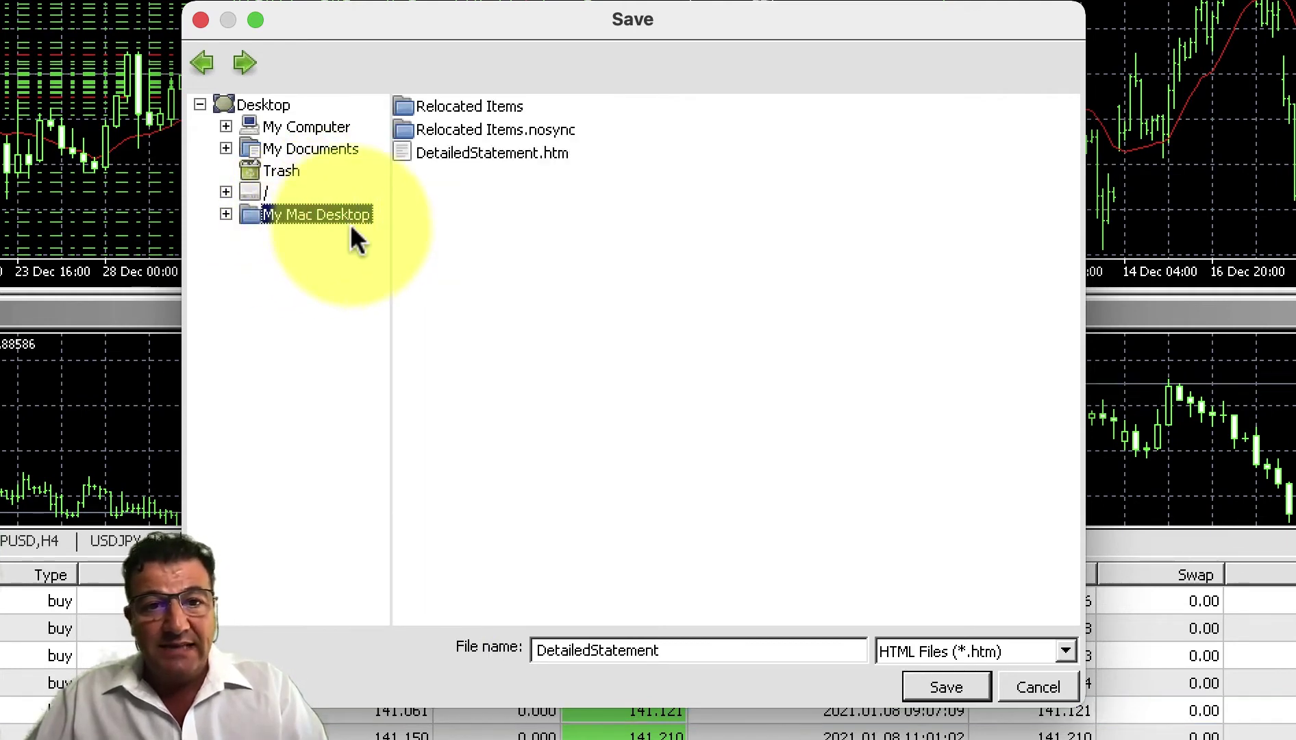
pyautogui.click(946, 687)
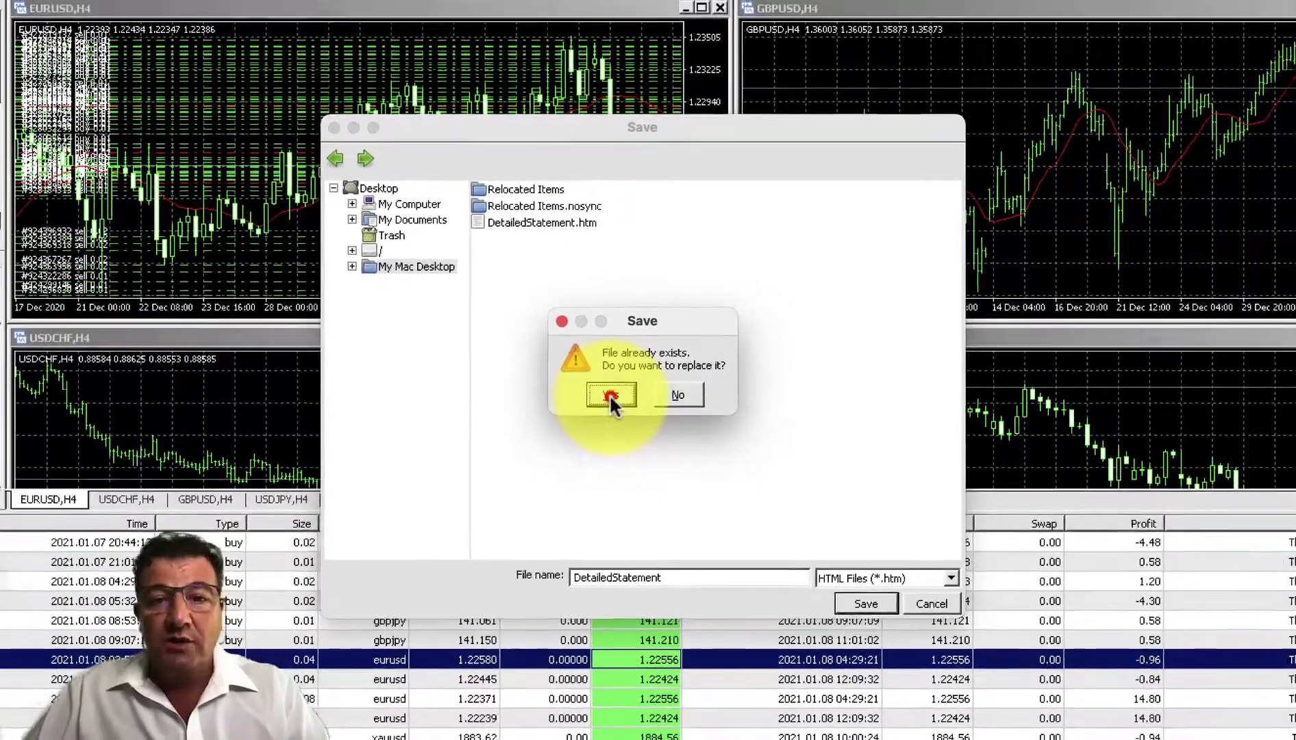
pyautogui.click(607, 394)
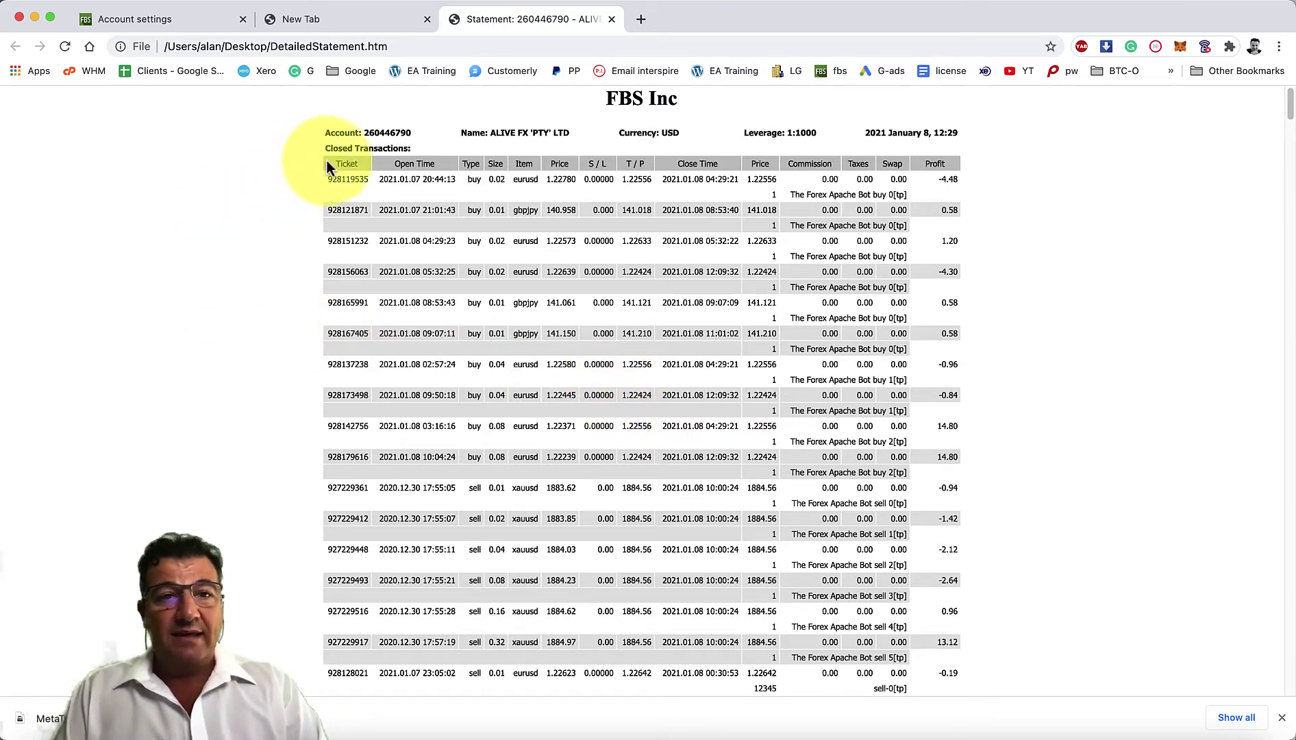
# Look through the detailed statement from the closed transactions down to the summary, balance chart and trade statistics
pyautogui.moveTo(321, 161); pyautogui.dragTo(312, 302)
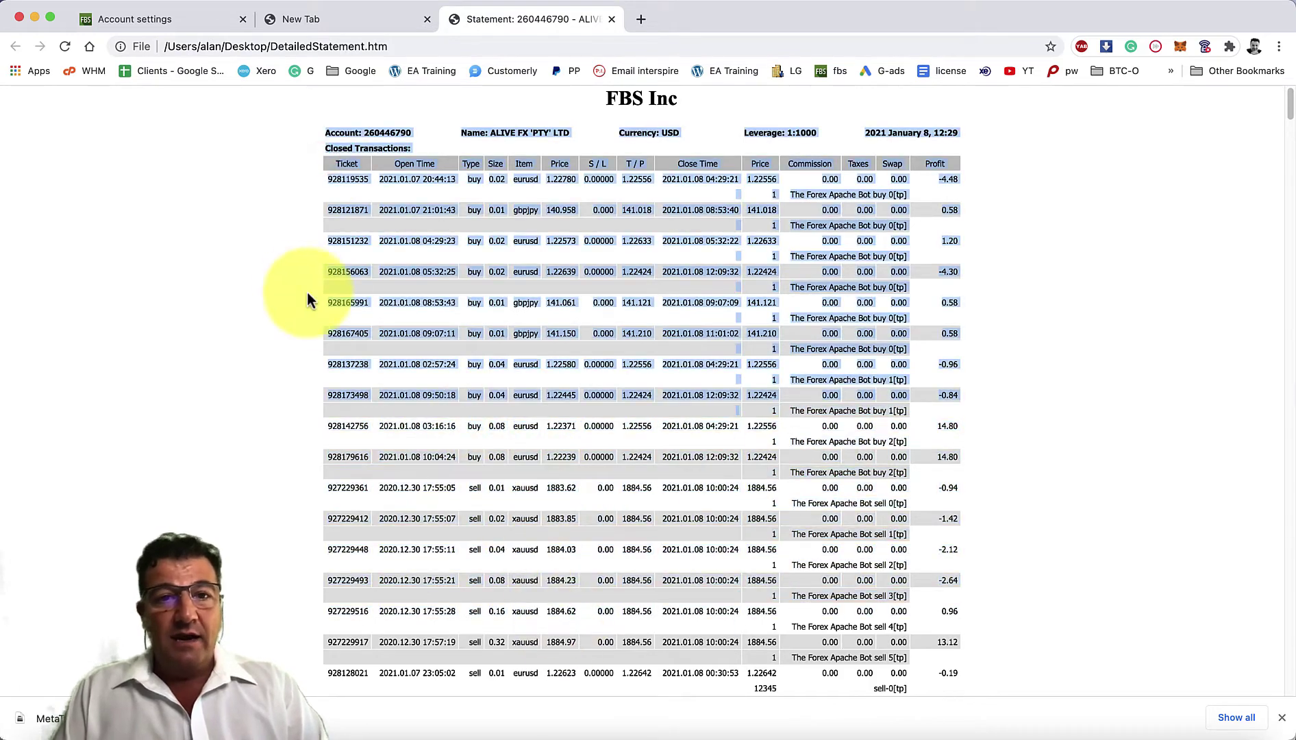
pyautogui.moveTo(333, 165); pyautogui.dragTo(489, 694)
pyautogui.scroll(-20, 489, 694)
pyautogui.scroll(-15, 642, 390)
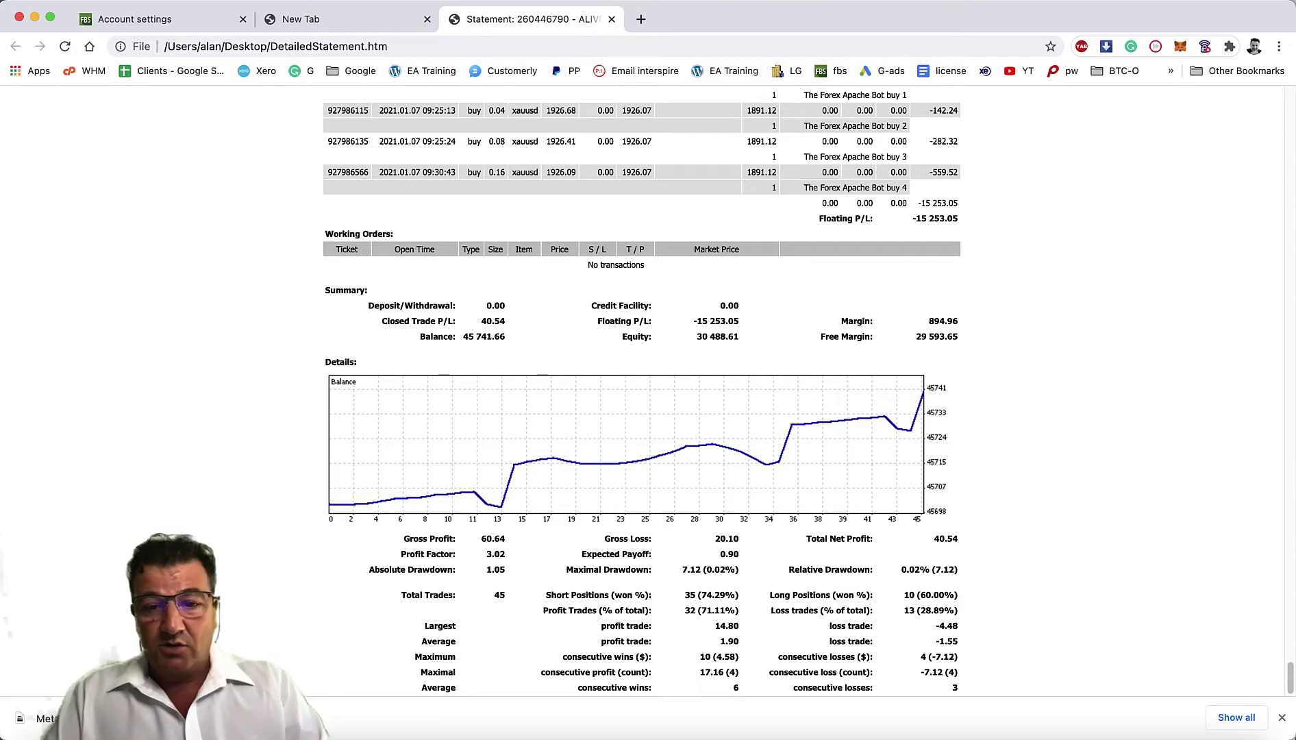
pyautogui.press('super+Up')
pyautogui.click(293, 329)
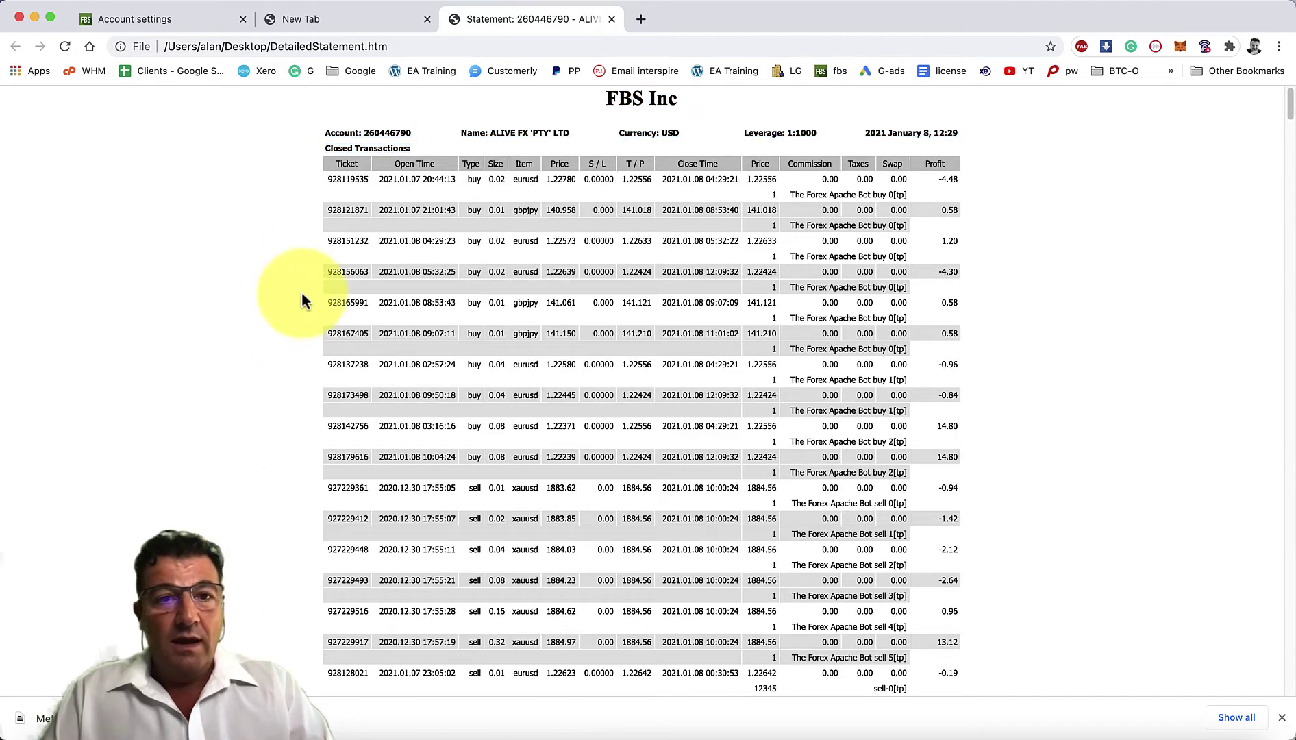
# Copy the statement's trade rows from the Closed Transactions headings through the last open xauusd trade
pyautogui.click(323, 180)
pyautogui.moveTo(333, 165); pyautogui.dragTo(957, 408)
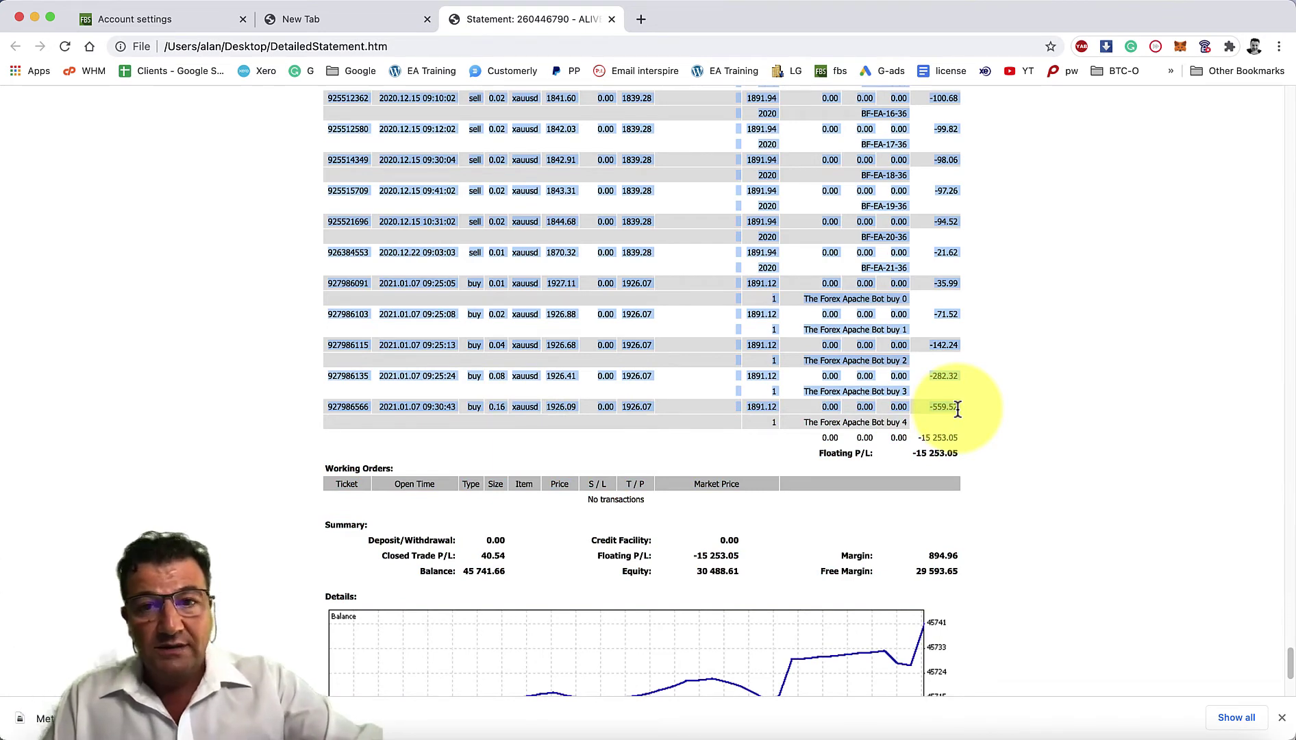
pyautogui.rightClick(644, 231)
pyautogui.click(670, 264)
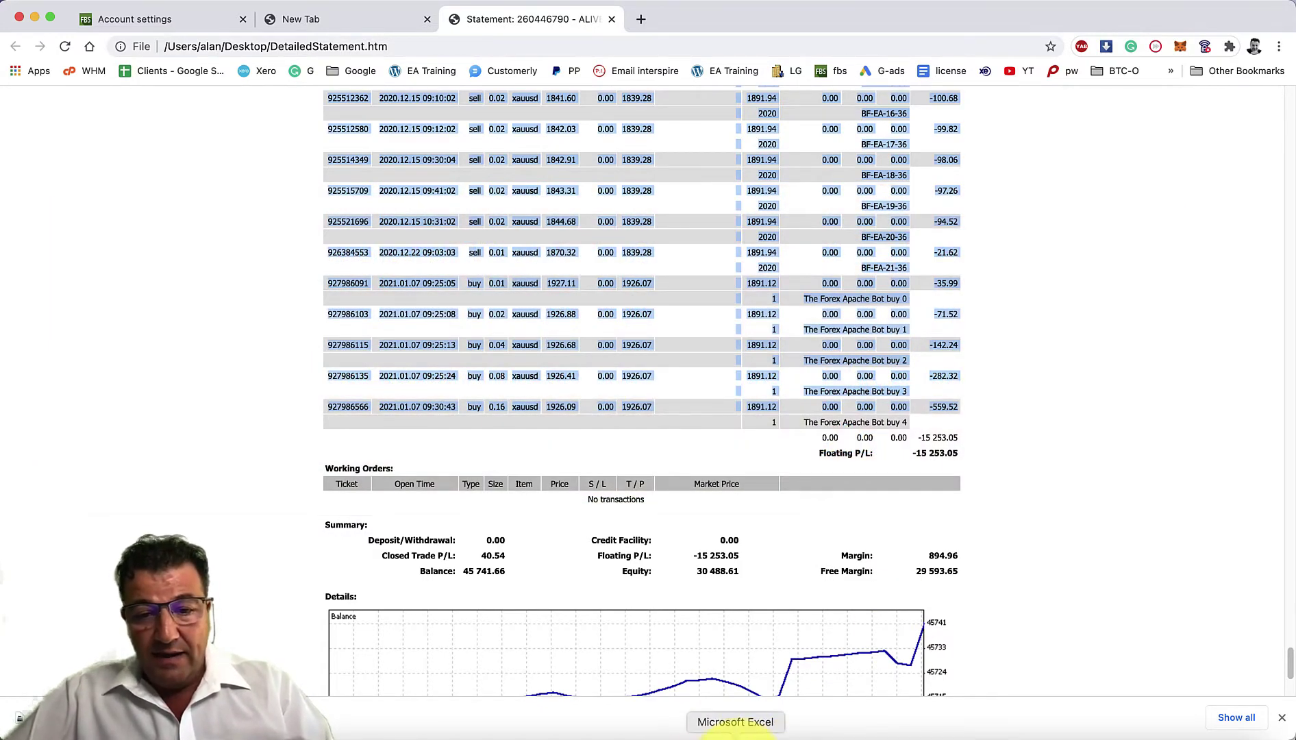
# Switch to Microsoft Excel, create a new blank workbook, and close the upload.csv and codes.xlsx workbooks
pyautogui.click(732, 734)
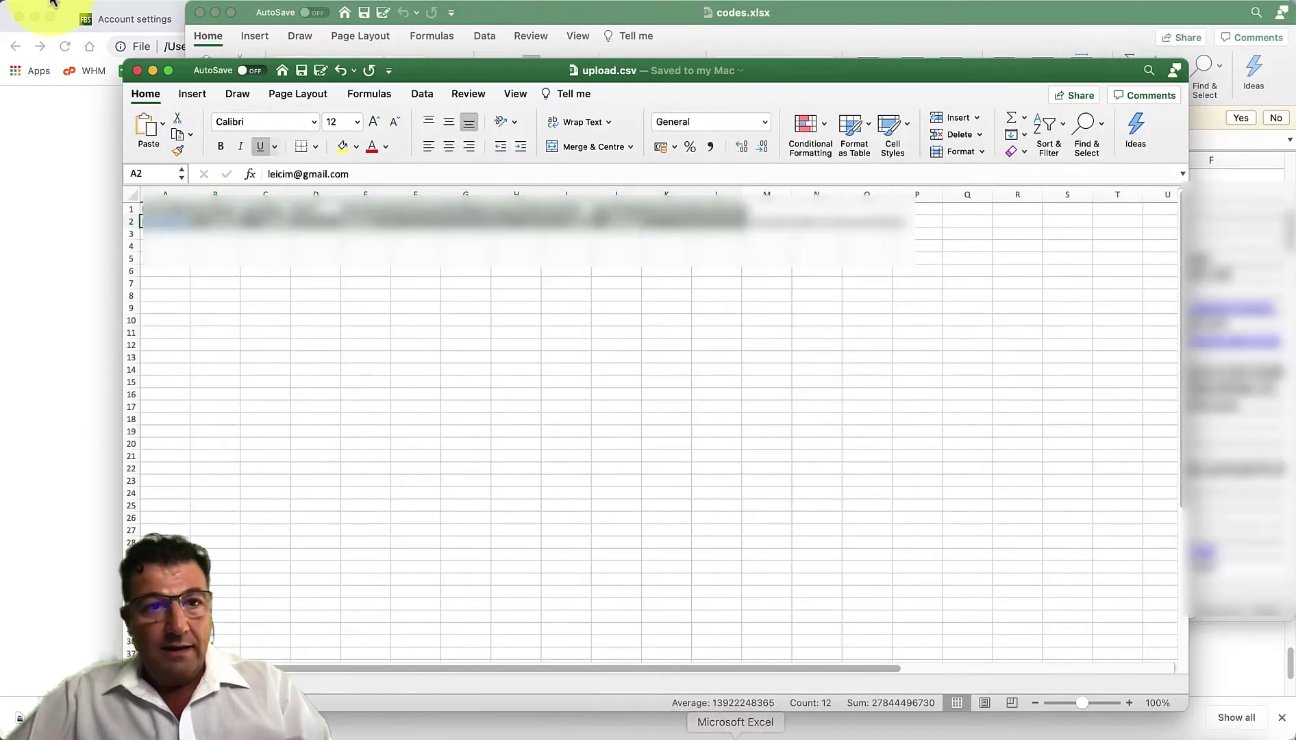
pyautogui.click(93, 2)
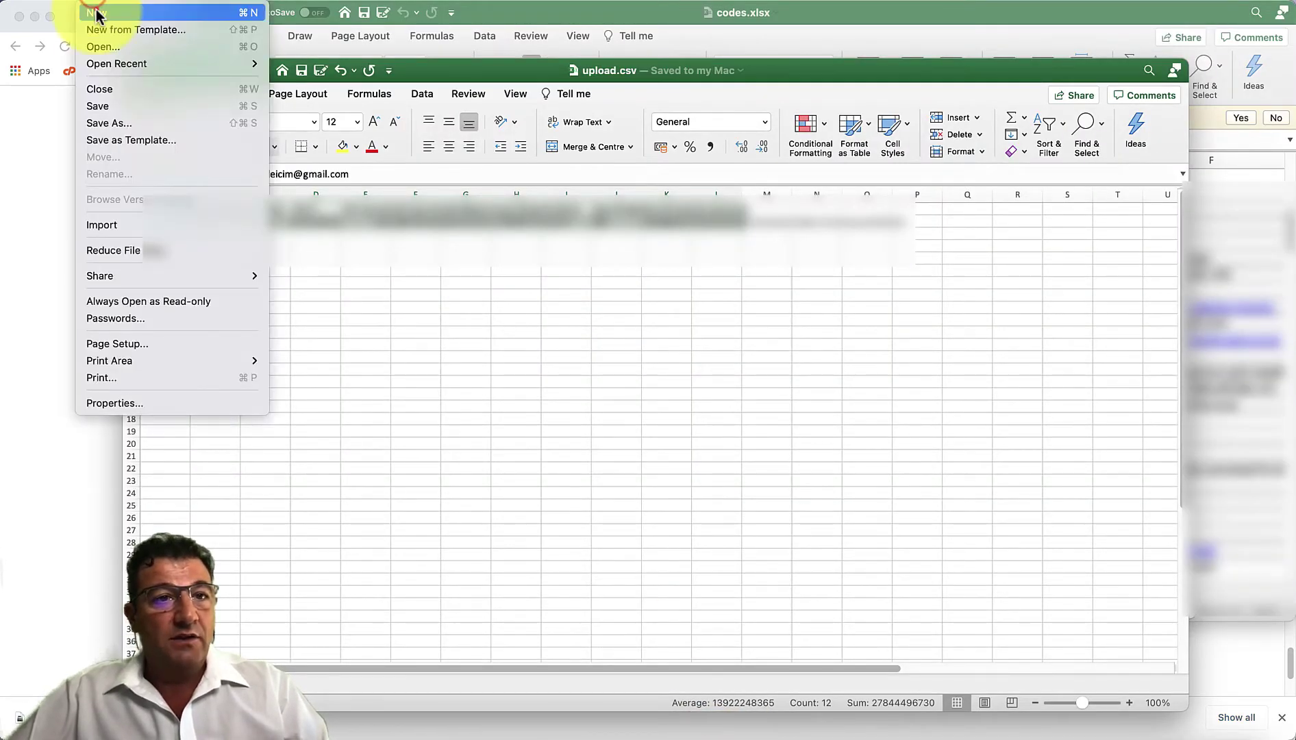
pyautogui.click(94, 4)
pyautogui.press('super+n')
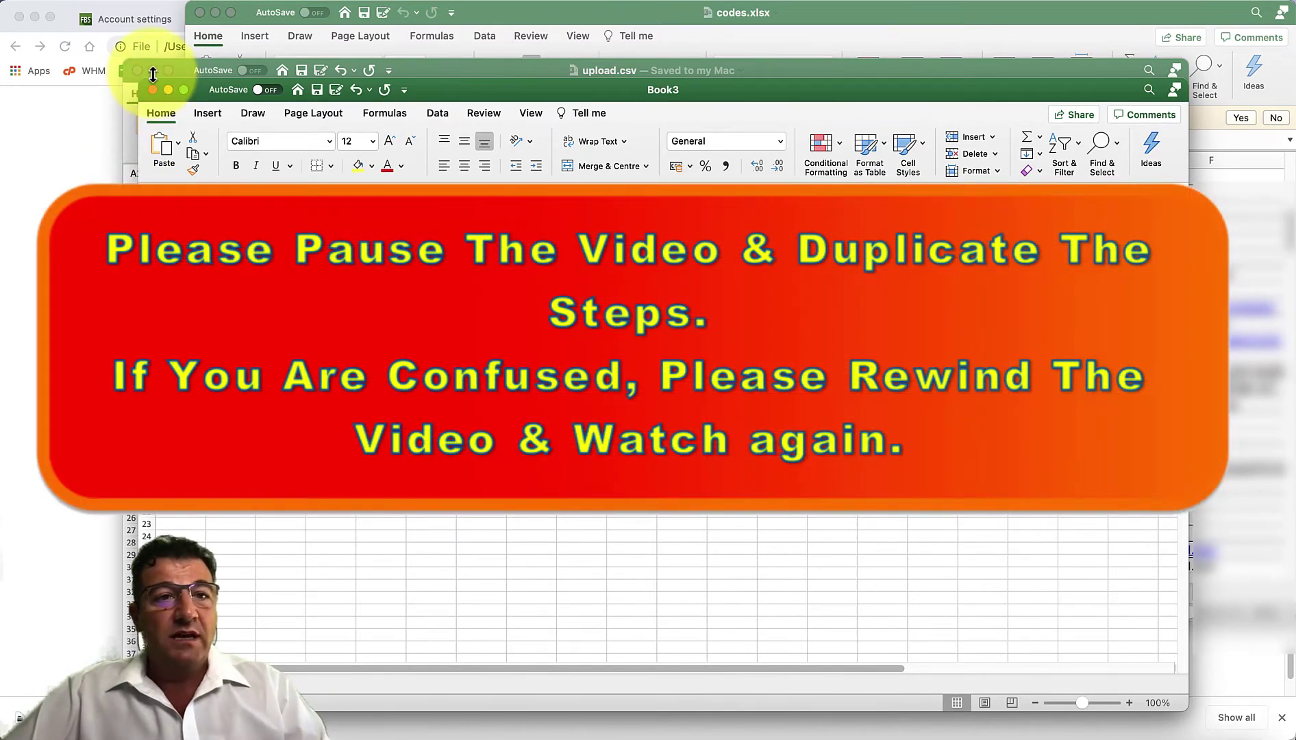
pyautogui.click(138, 70)
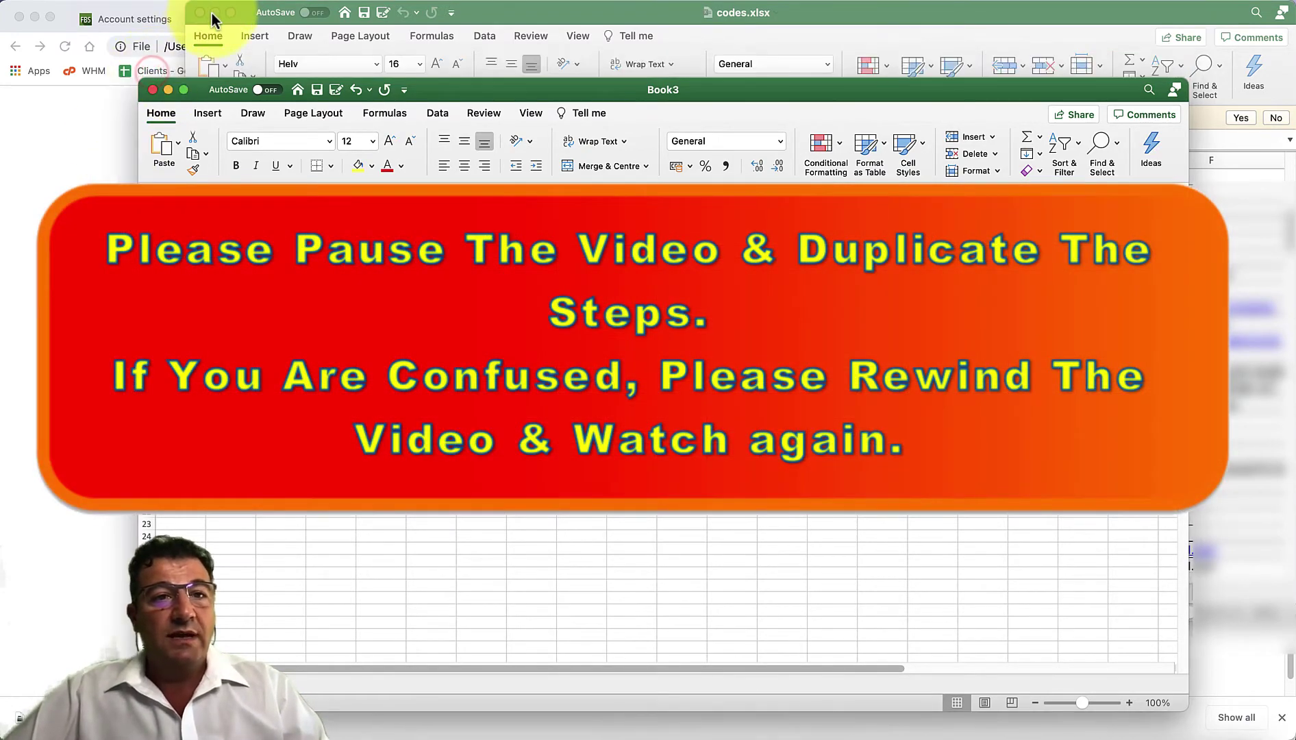
pyautogui.click(213, 13)
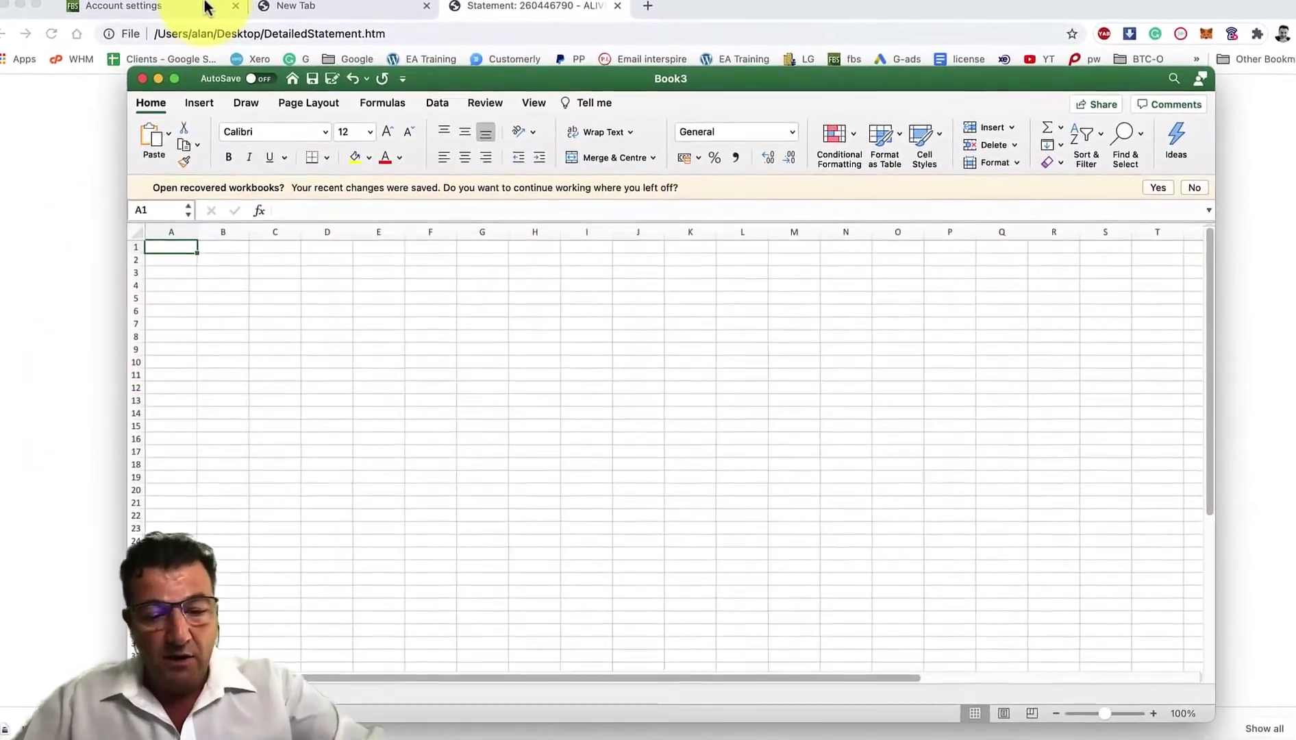
# Paste the copied trades into the blank sheet starting at cell A1 and look through the rows
pyautogui.hotkey('ctrl', 'v')
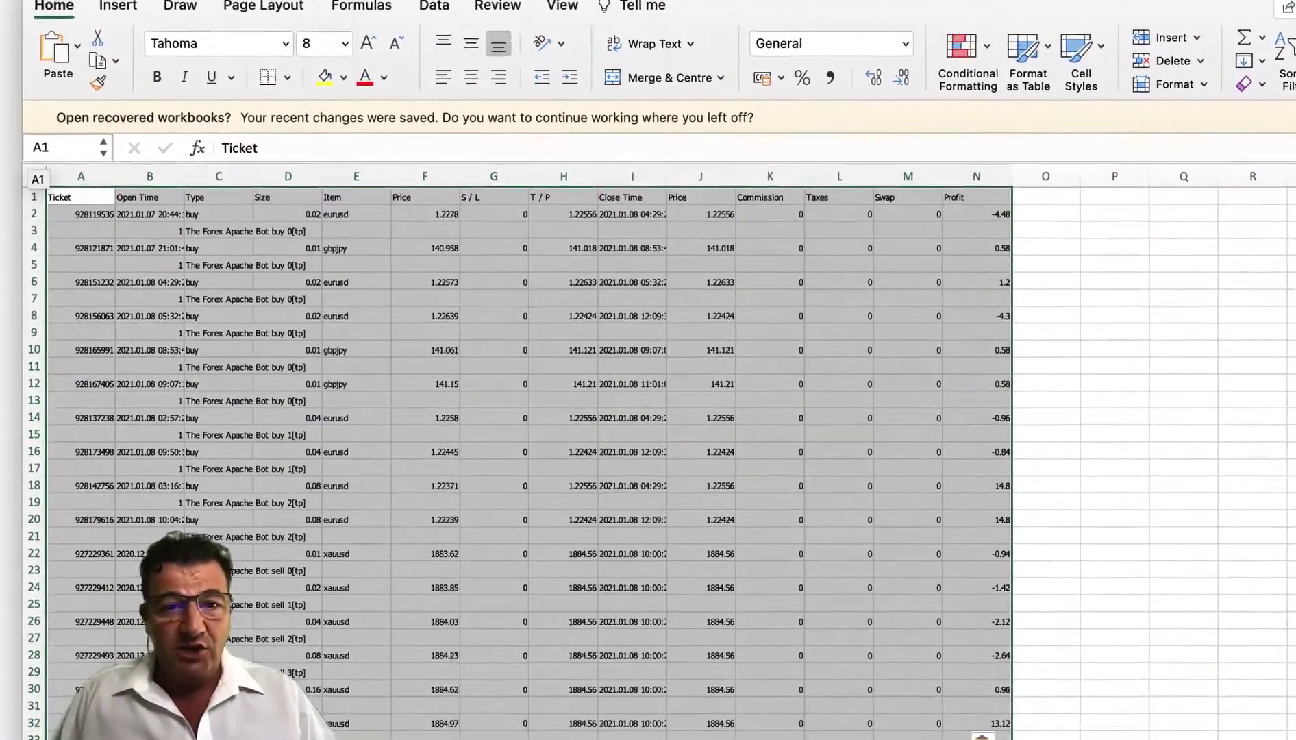
pyautogui.scroll(-7, 156, 300)
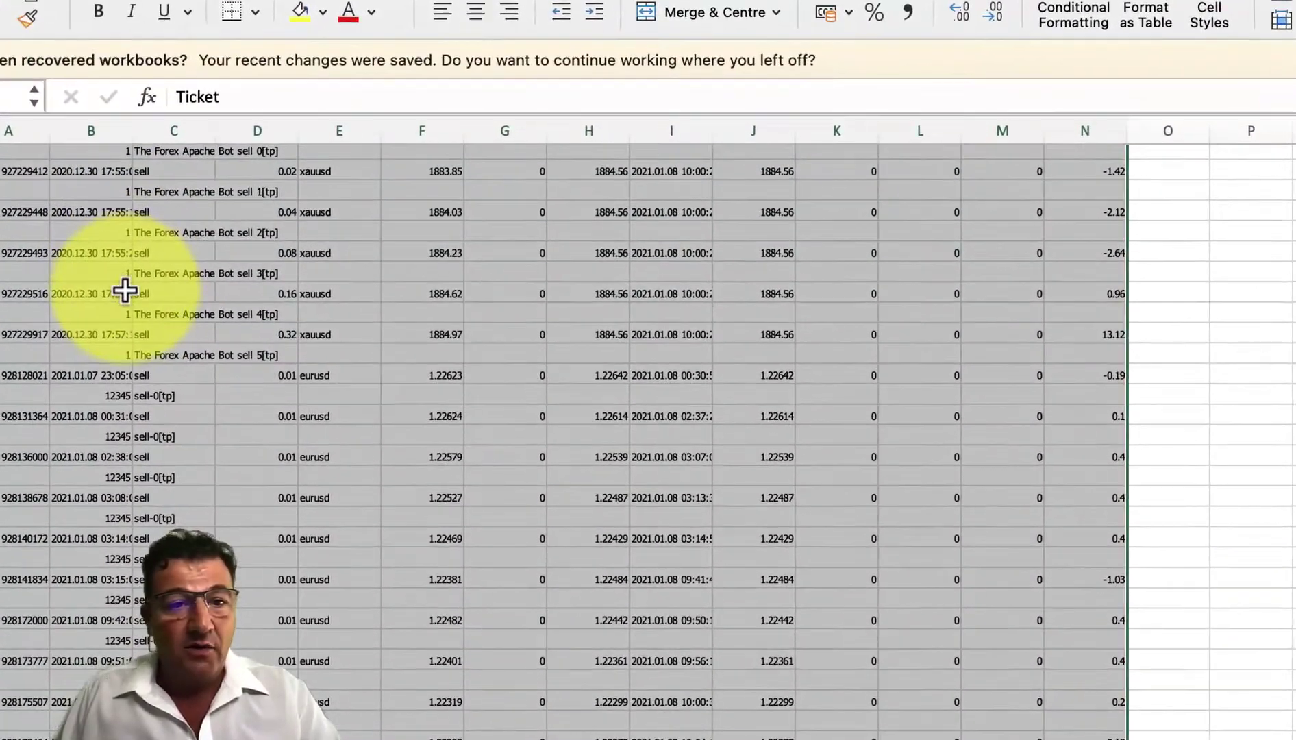
pyautogui.scroll(7, 130, 292)
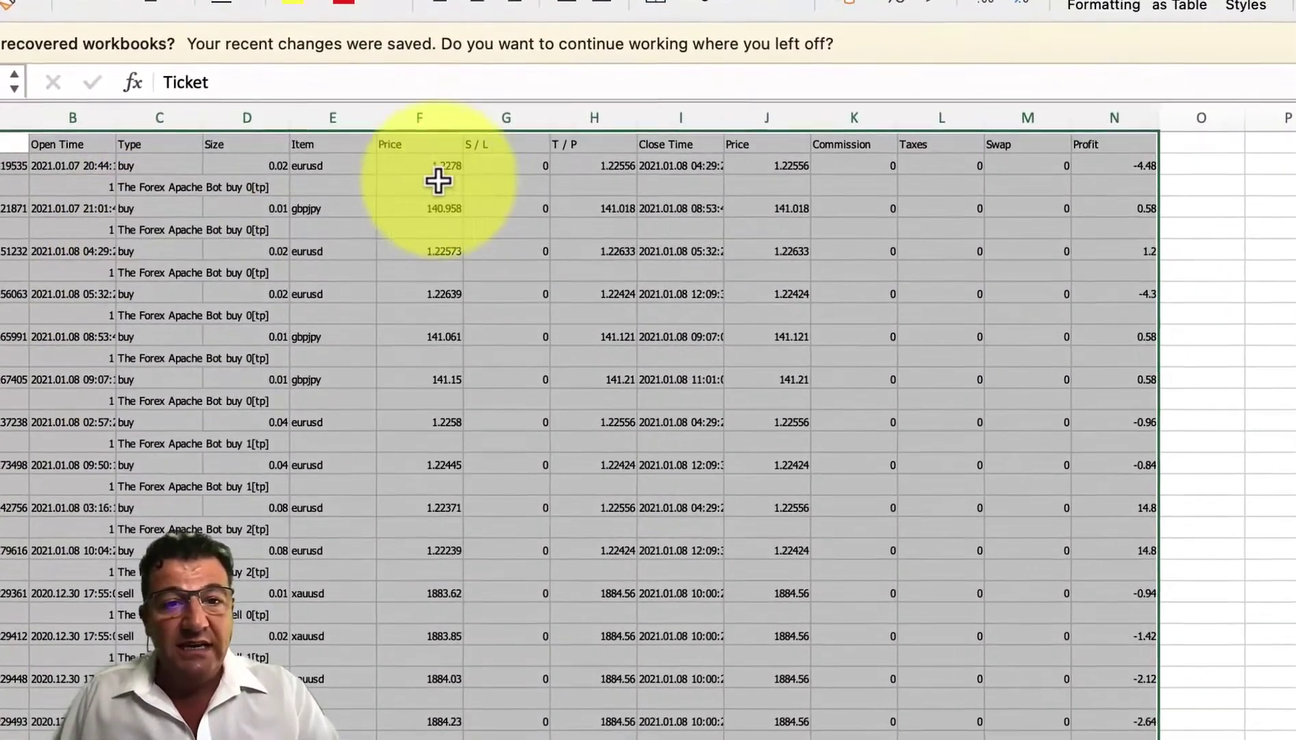
# Sum the Profit values from the first trade through the -0.19 trade and enter 28.73 in column P of that last row
pyautogui.moveTo(1160, 164); pyautogui.dragTo(1129, 630)
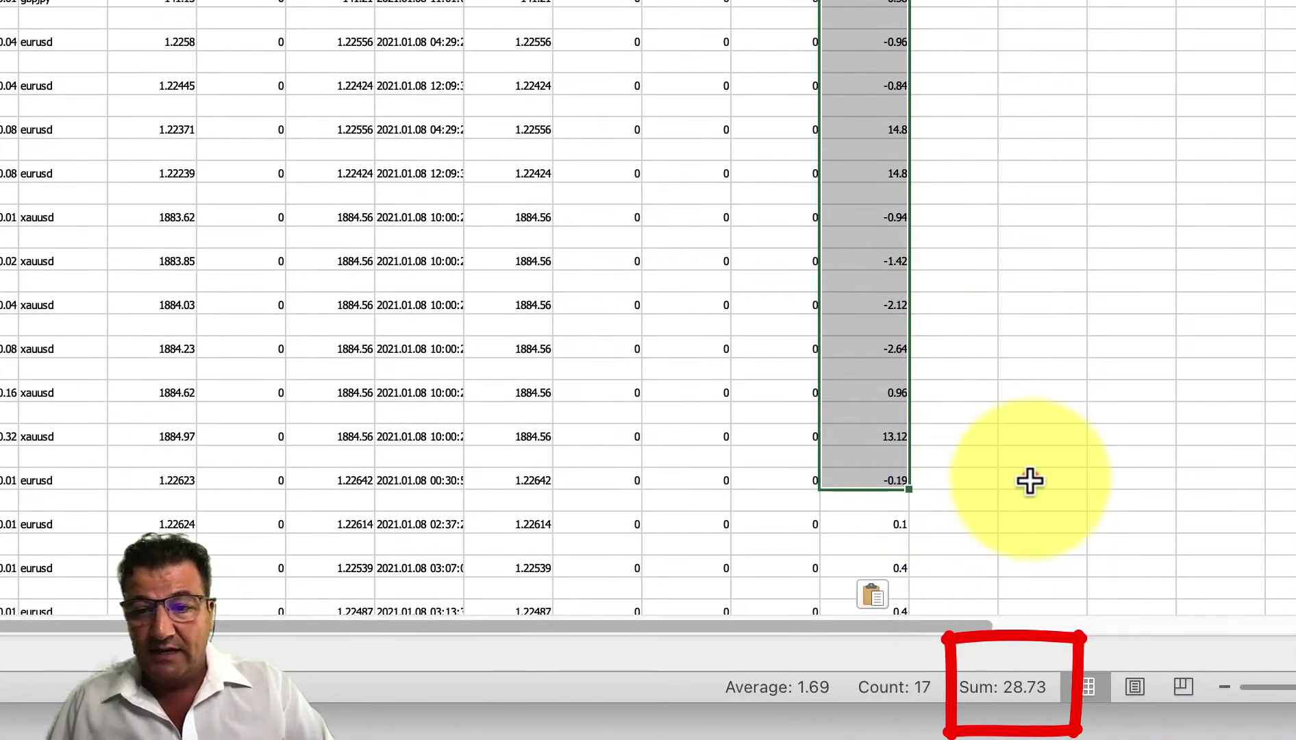
pyautogui.click(1031, 482)
pyautogui.write('28.73')
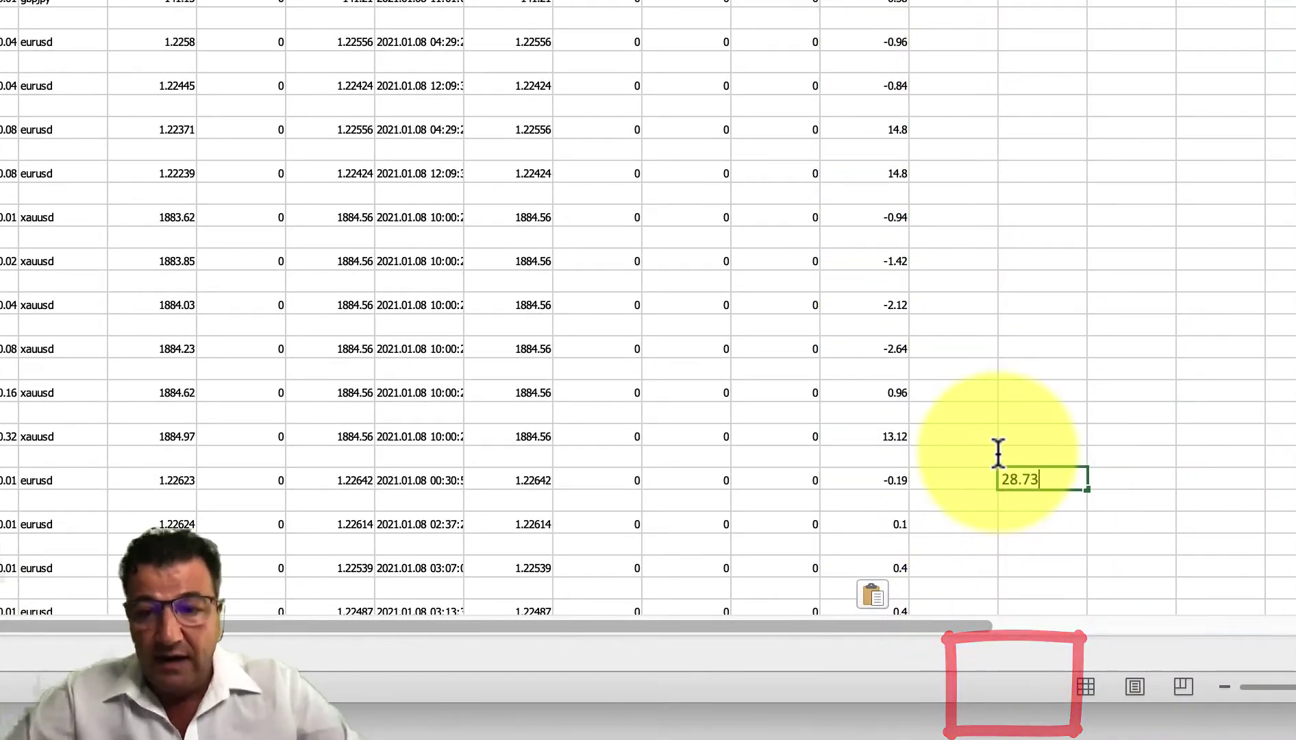
pyautogui.press('Return')
# Sum the Profit values of the remaining closed sell trades and enter 11.81 in column P beside the 1.74 trade
pyautogui.scroll(-3, 547, 336)
pyautogui.hscroll(1, 547, 336)
pyautogui.hscroll(-3, 549, 334)
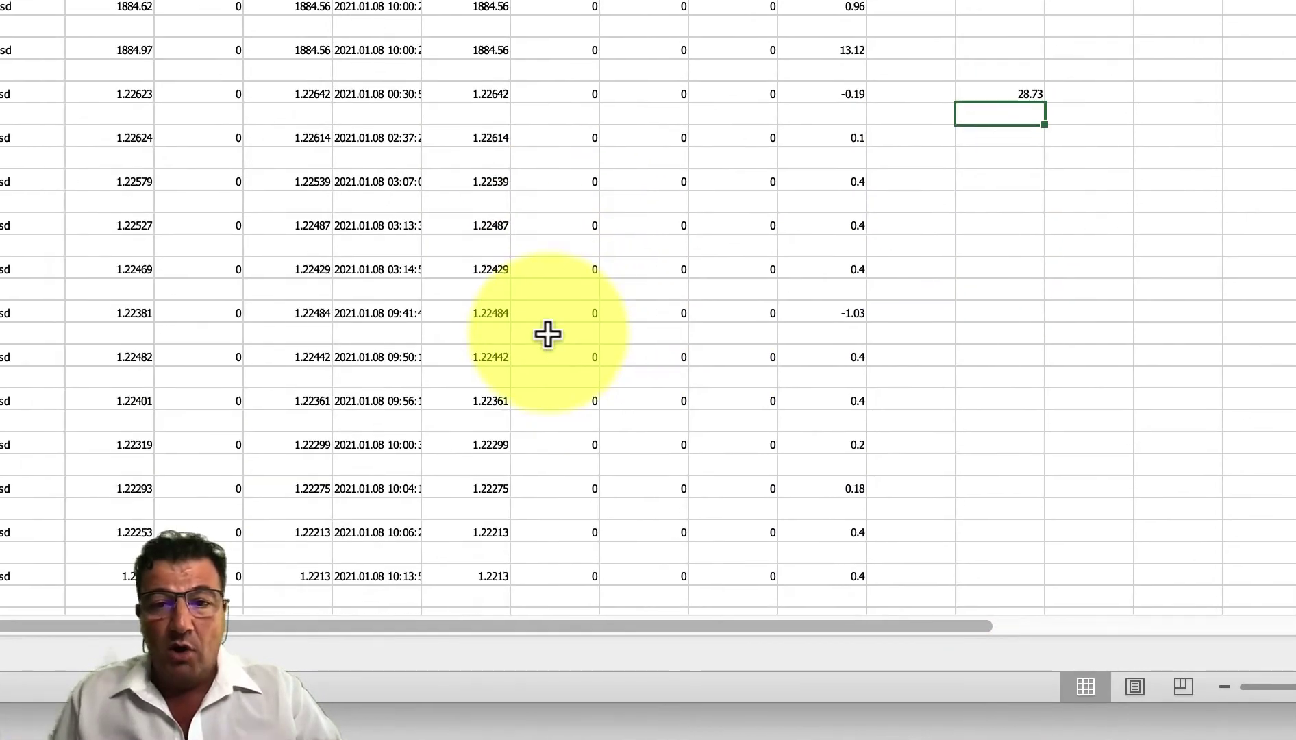
pyautogui.scroll(-2, 804, 150)
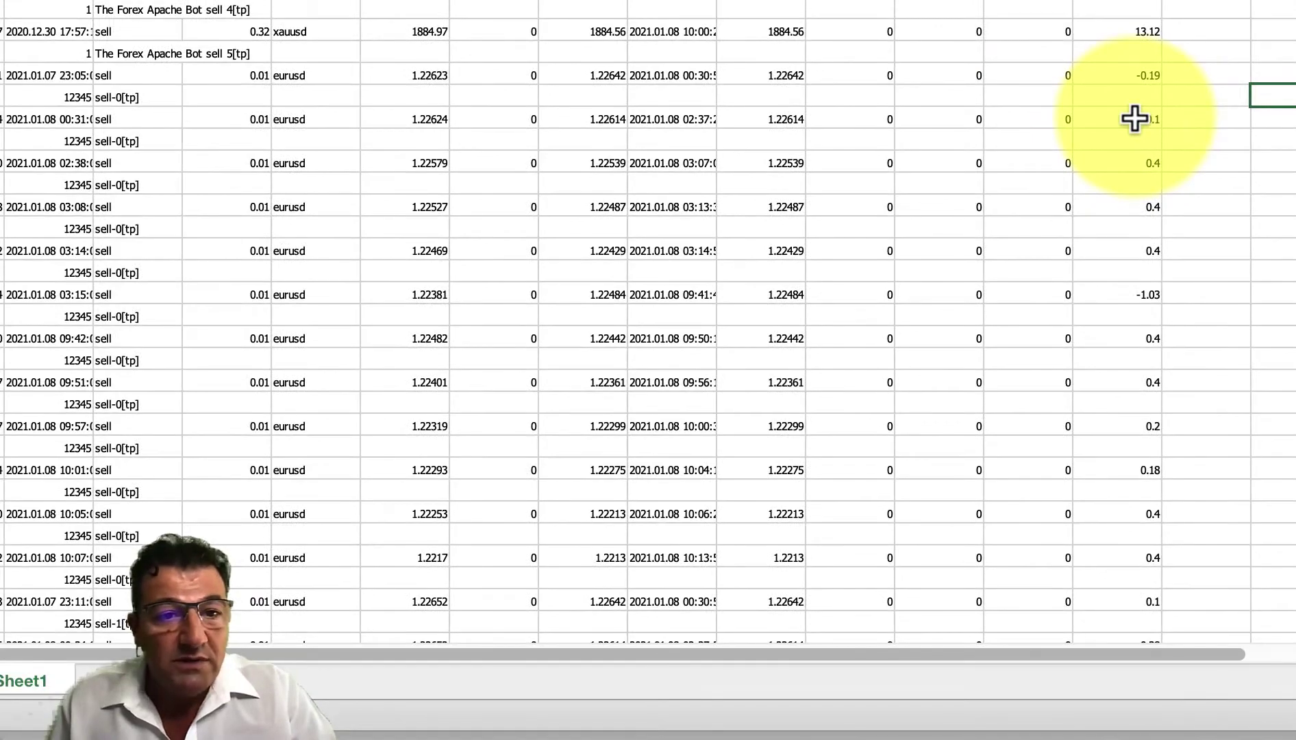
pyautogui.moveTo(1135, 119)
pyautogui.mouseDown()
pyautogui.moveTo(1163, 729)
pyautogui.moveTo(1152, 121)
pyautogui.mouseUp()
pyautogui.click(1283, 121)
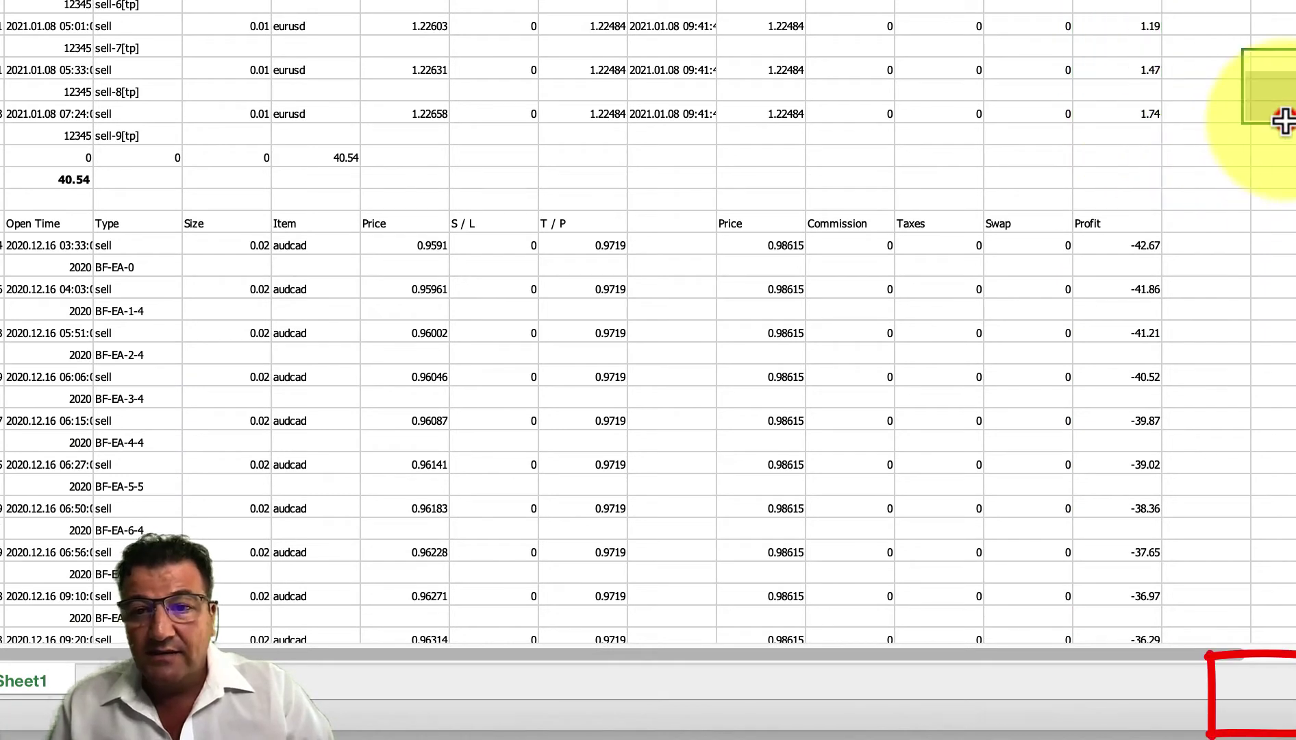
pyautogui.write('11.81')
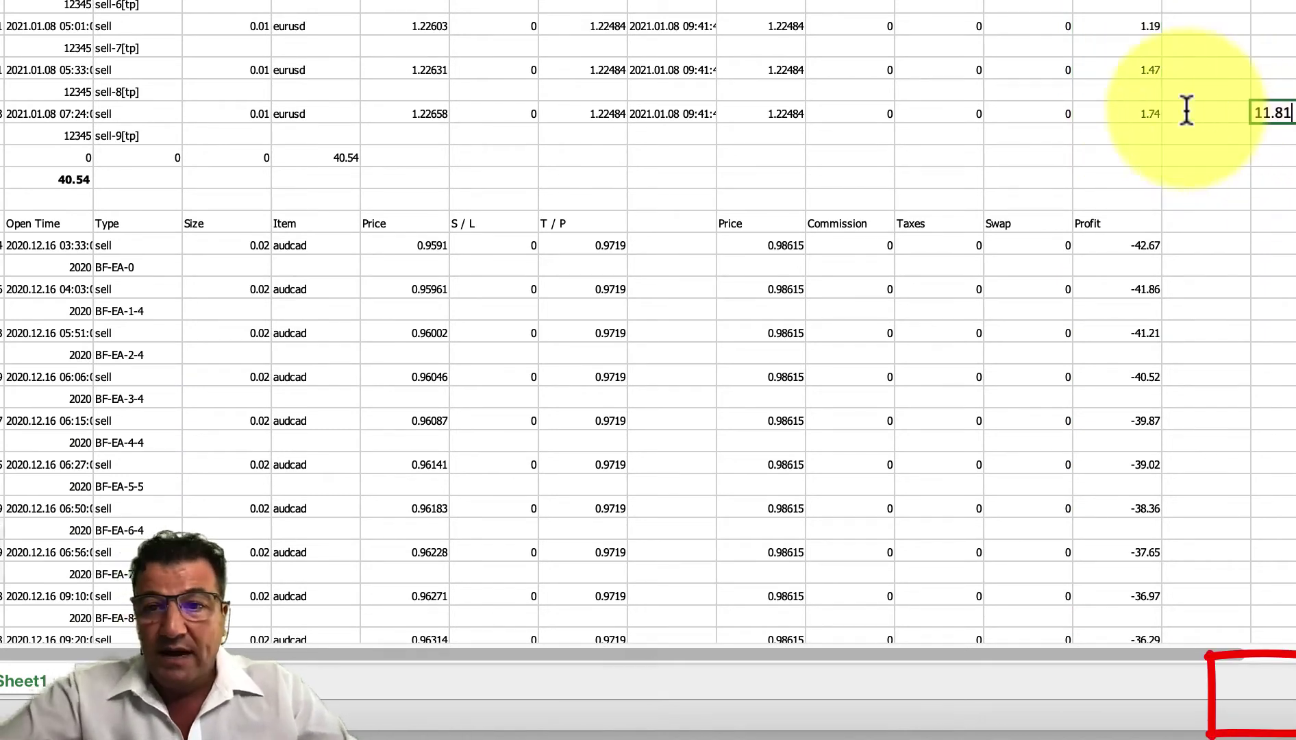
pyautogui.click(1033, 69)
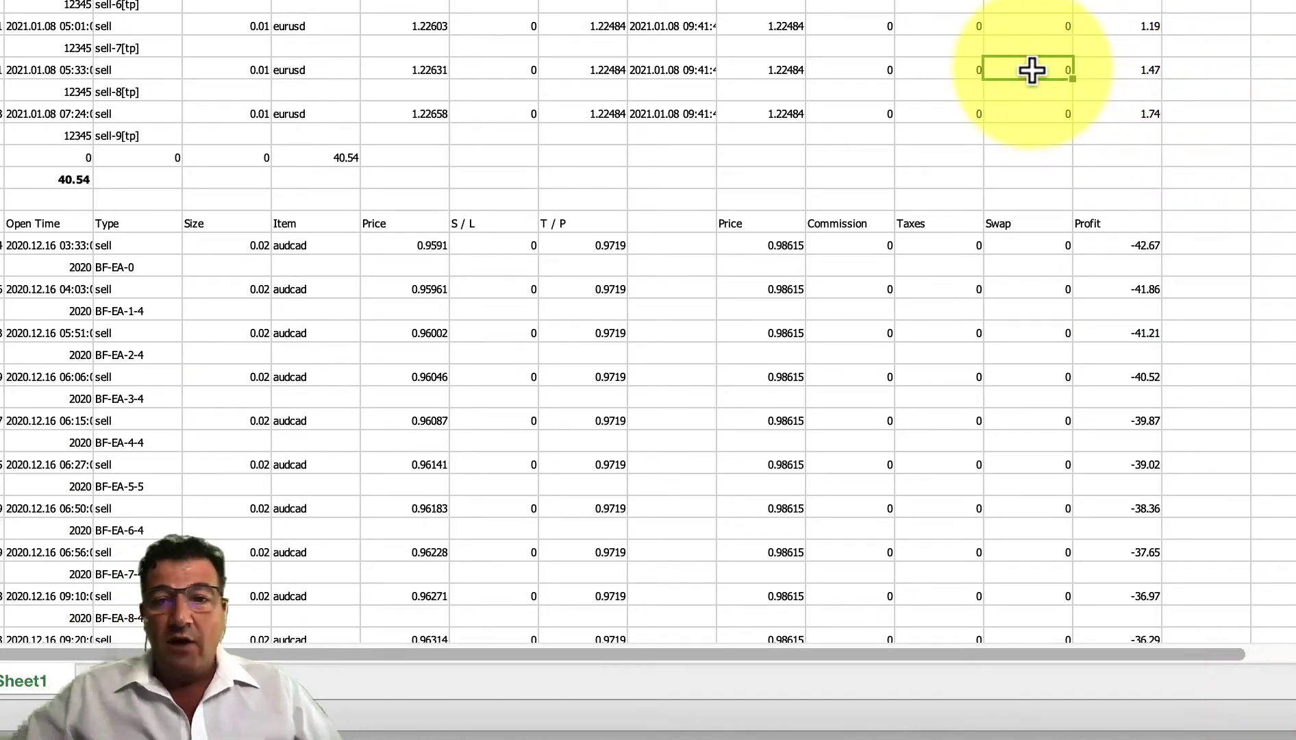